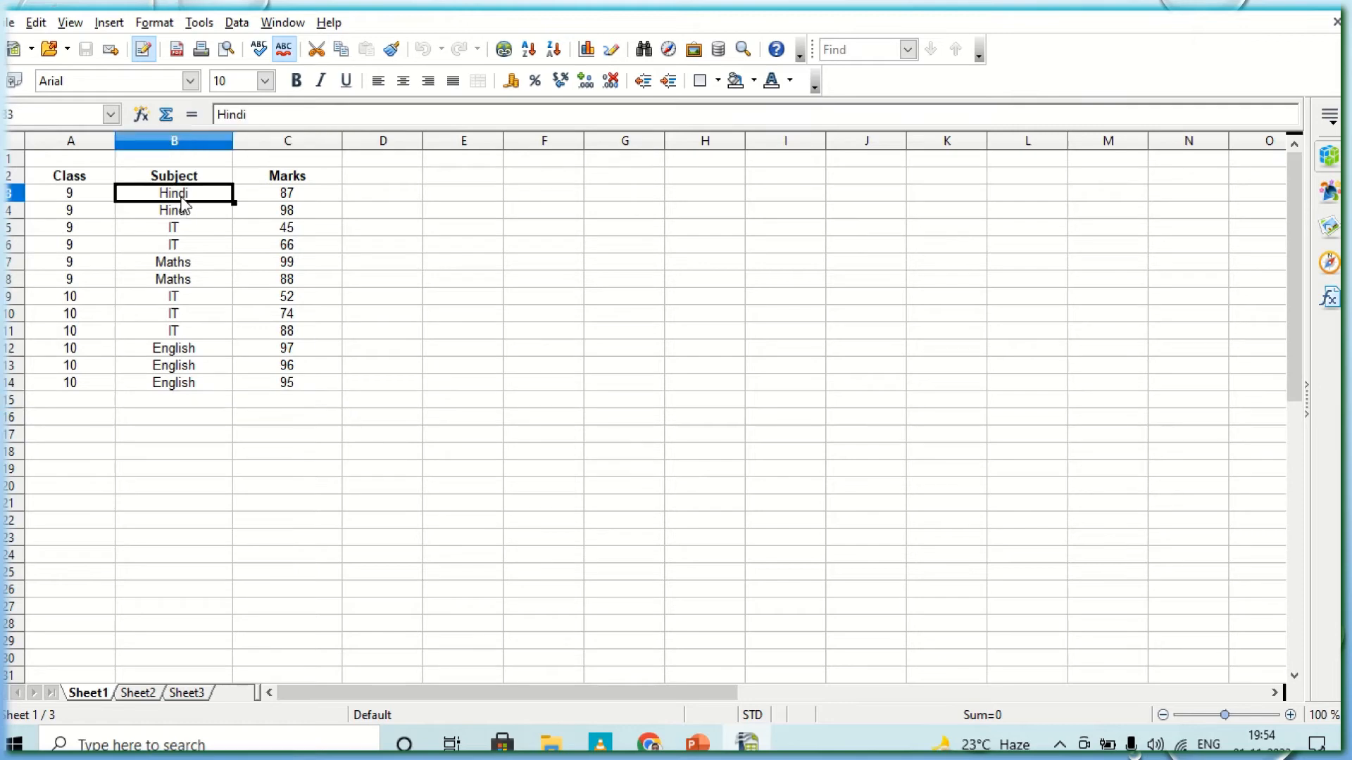
- Set up Subtotals for the class marks table with Subject as the second group and Marks as the third group
click(295, 180)
click(295, 199)
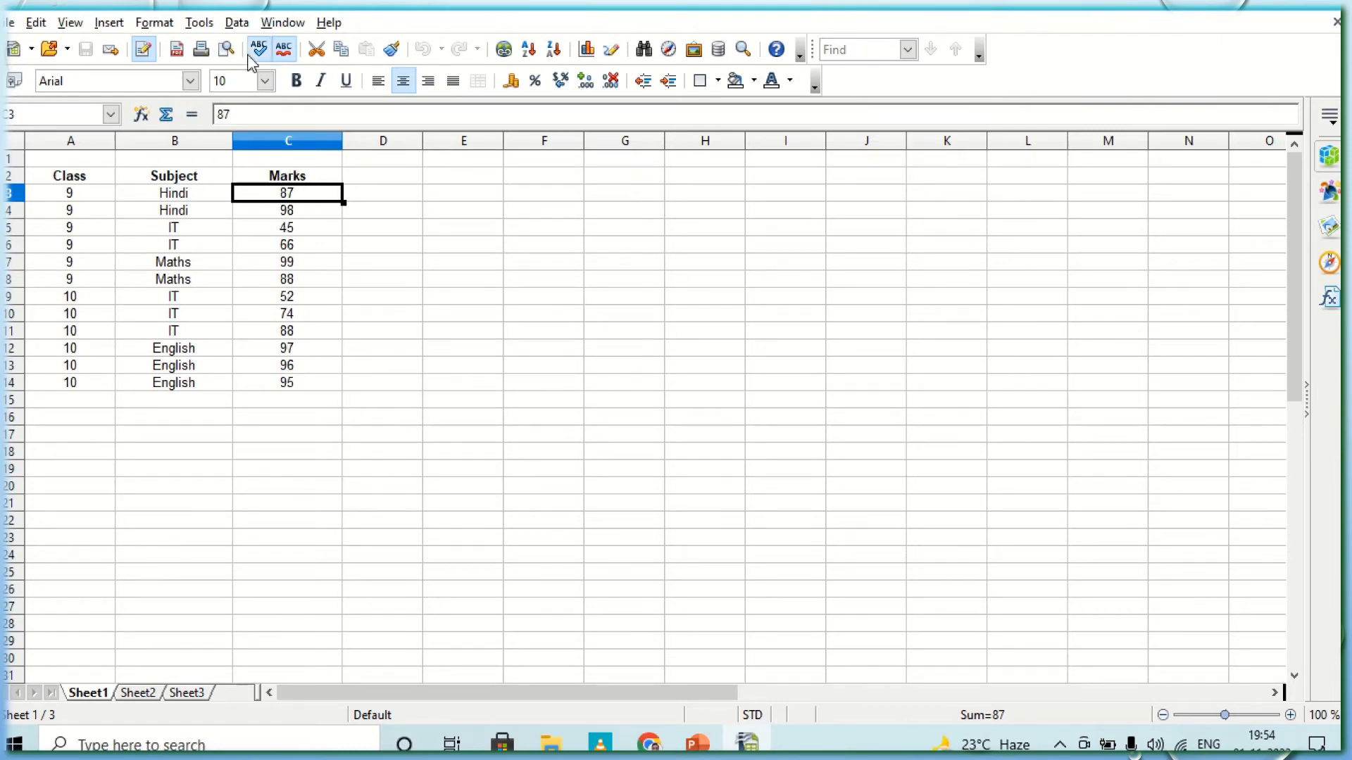
click(239, 26)
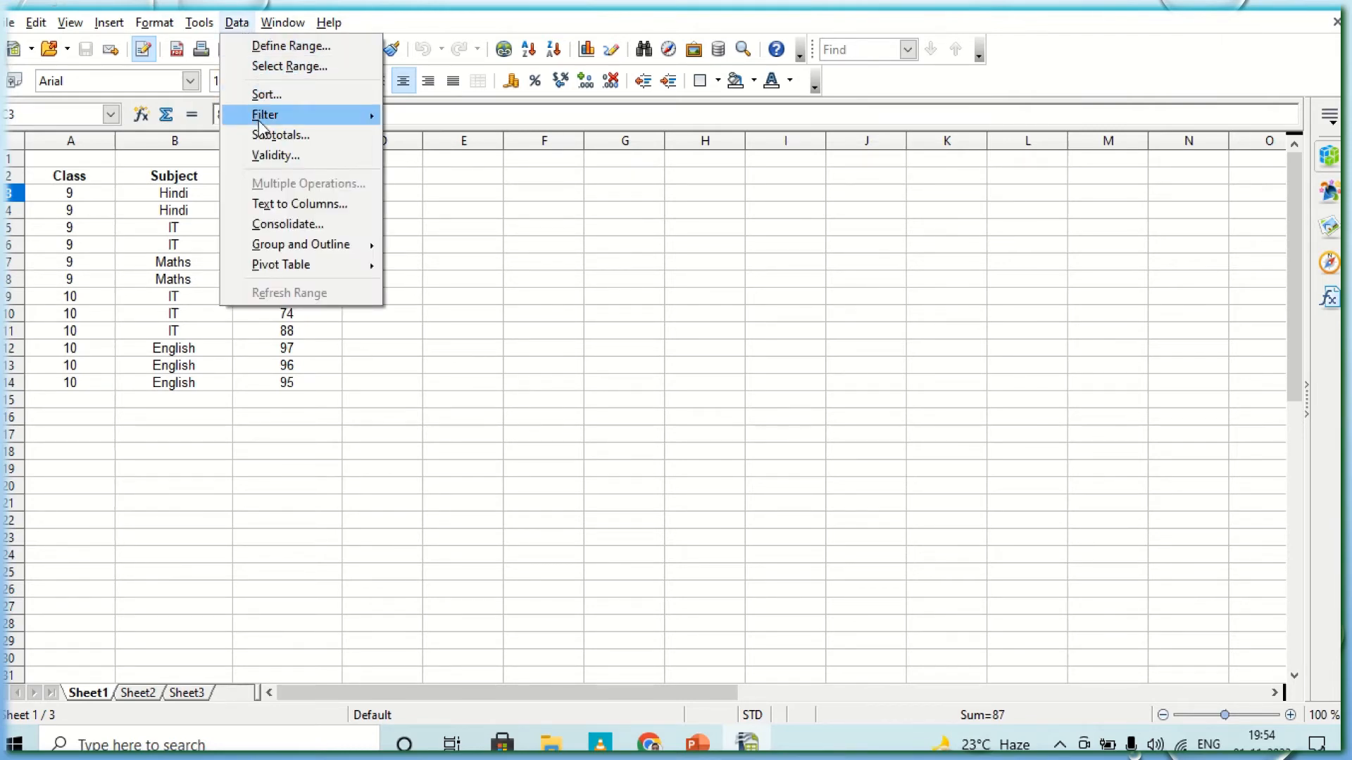
click(260, 140)
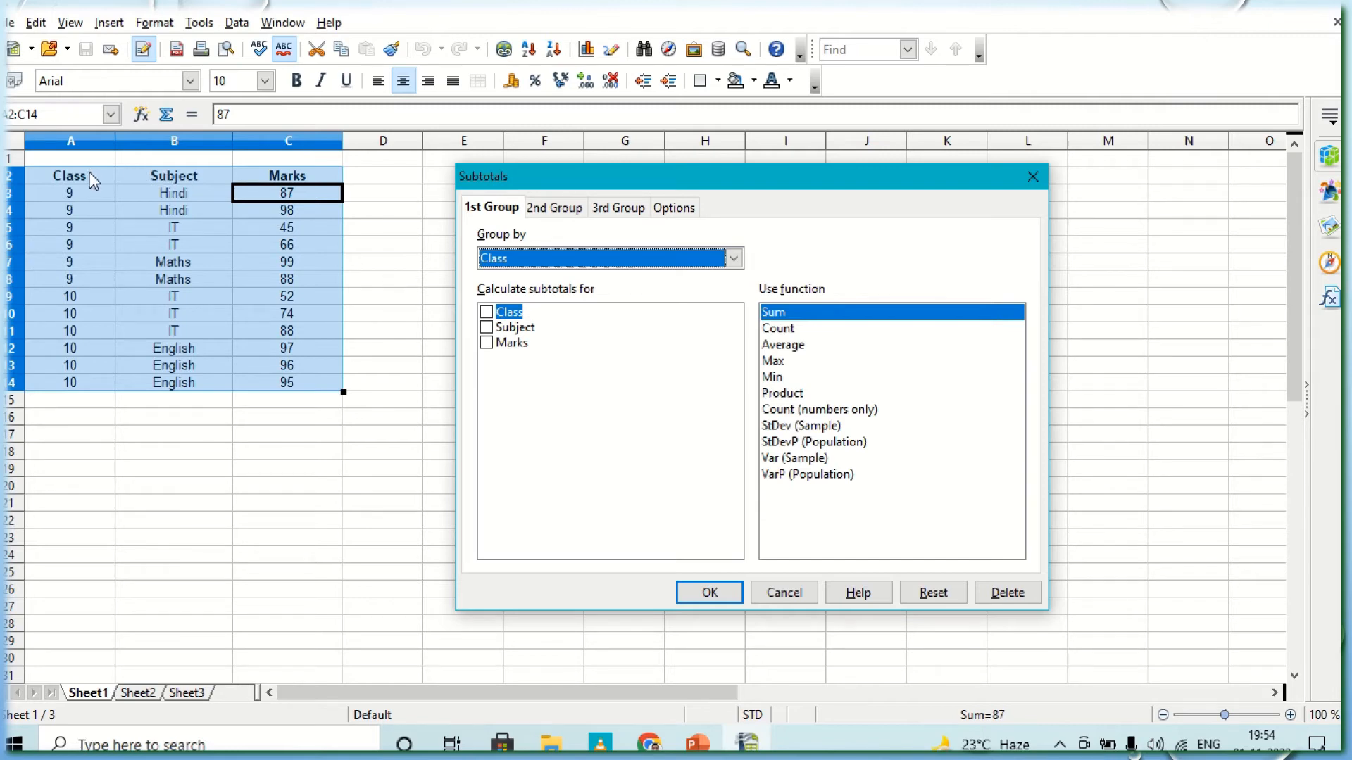
click(555, 208)
click(550, 257)
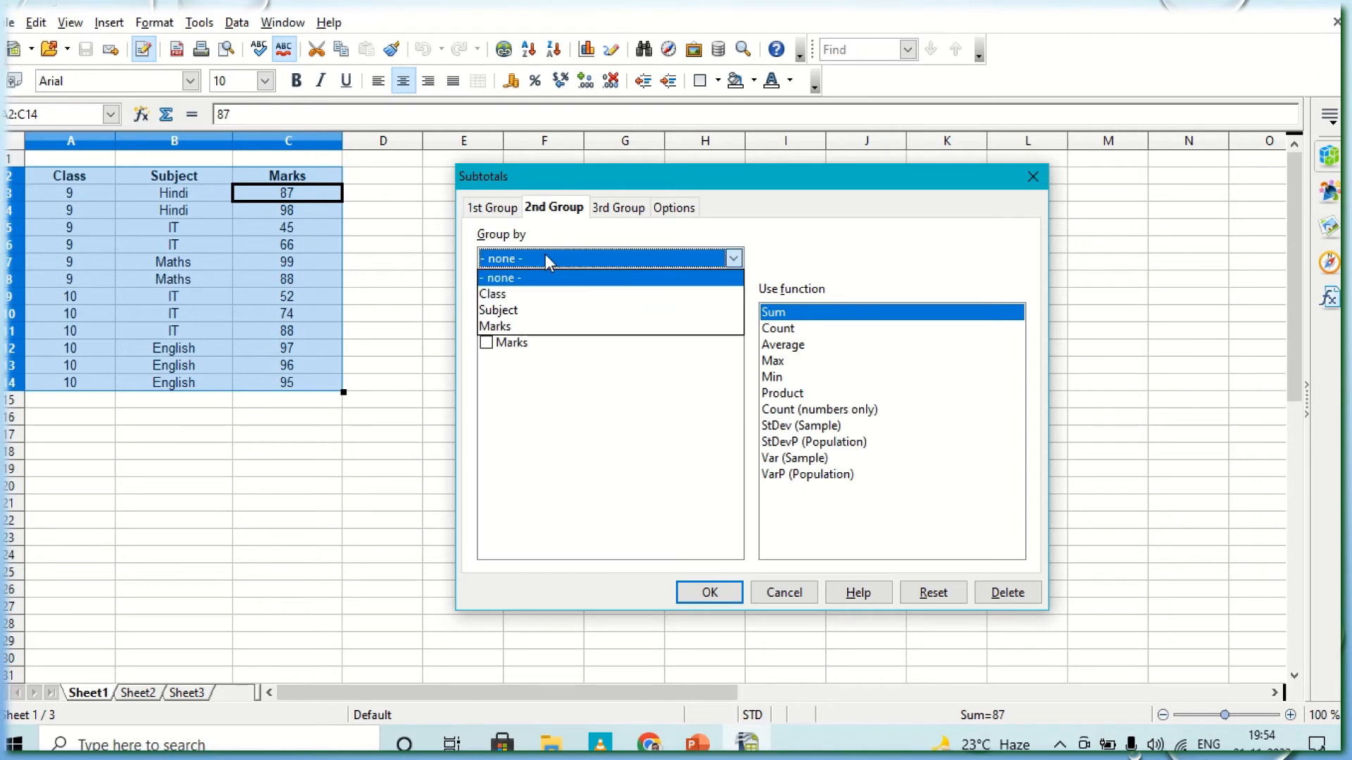
click(539, 311)
click(628, 211)
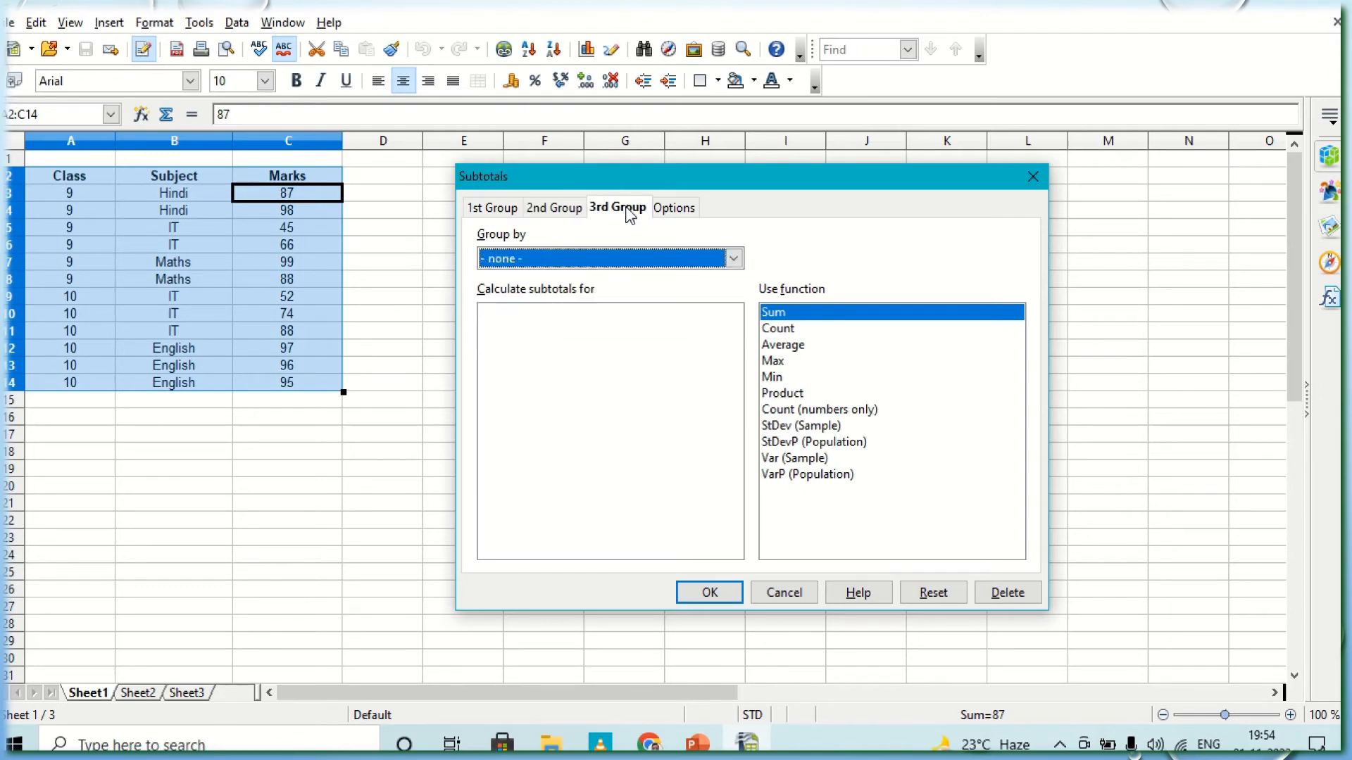
click(583, 259)
click(511, 329)
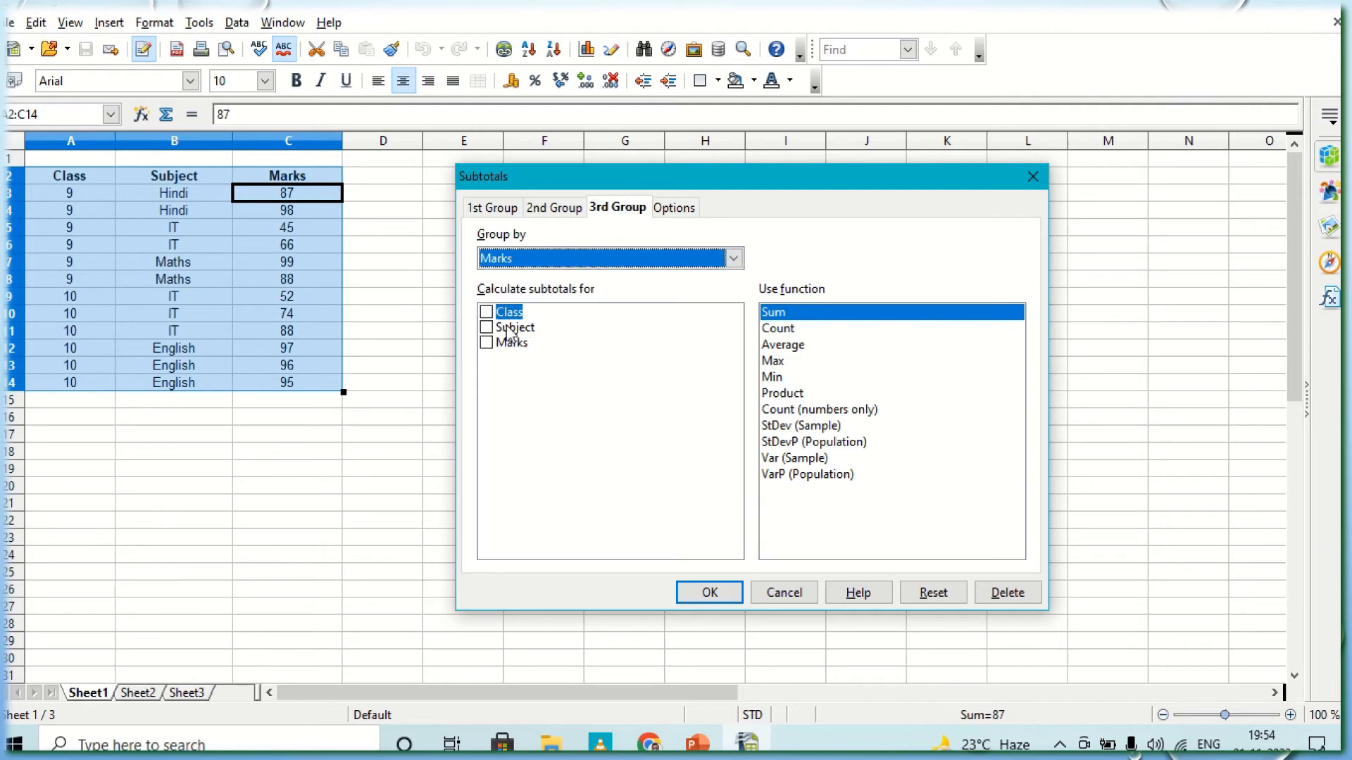
- Apply first-group subtotals by Class that calculate Marks with the Sum function
click(478, 212)
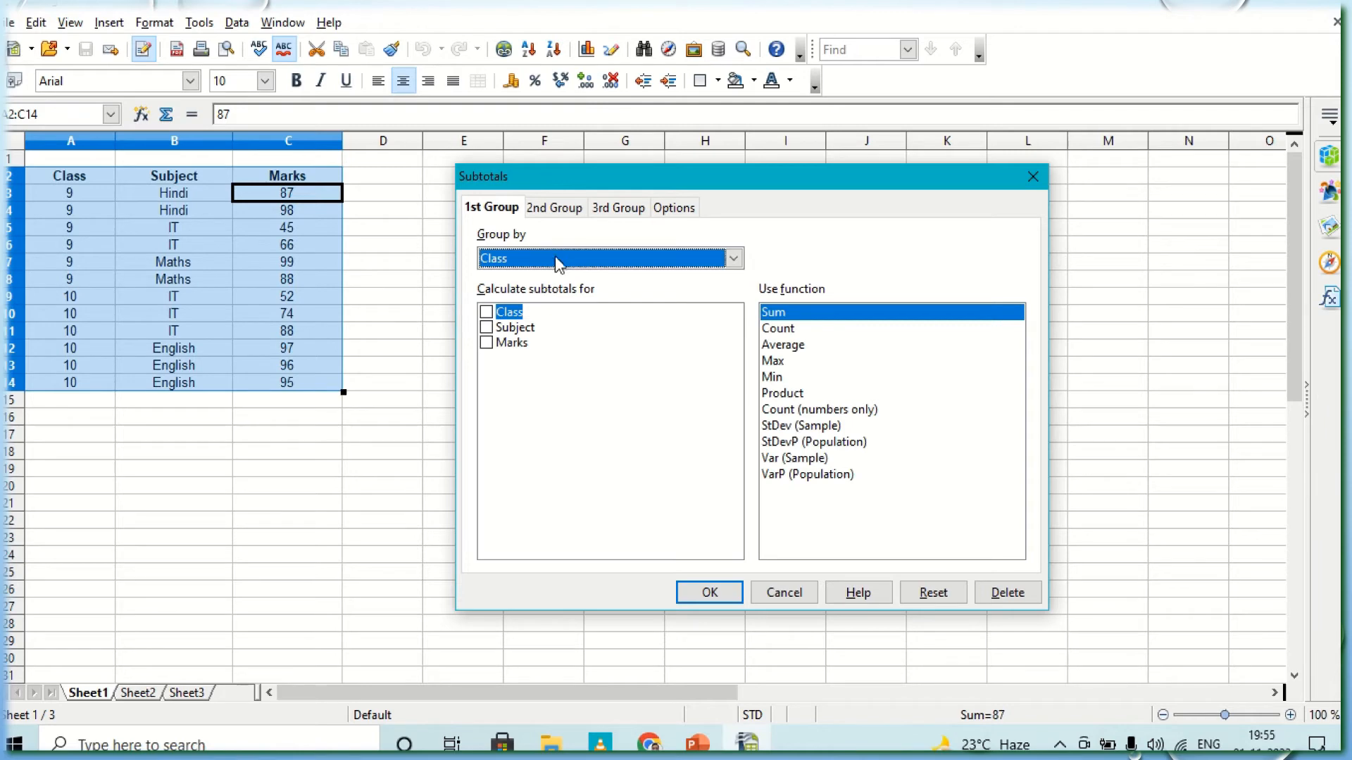
click(486, 346)
click(486, 345)
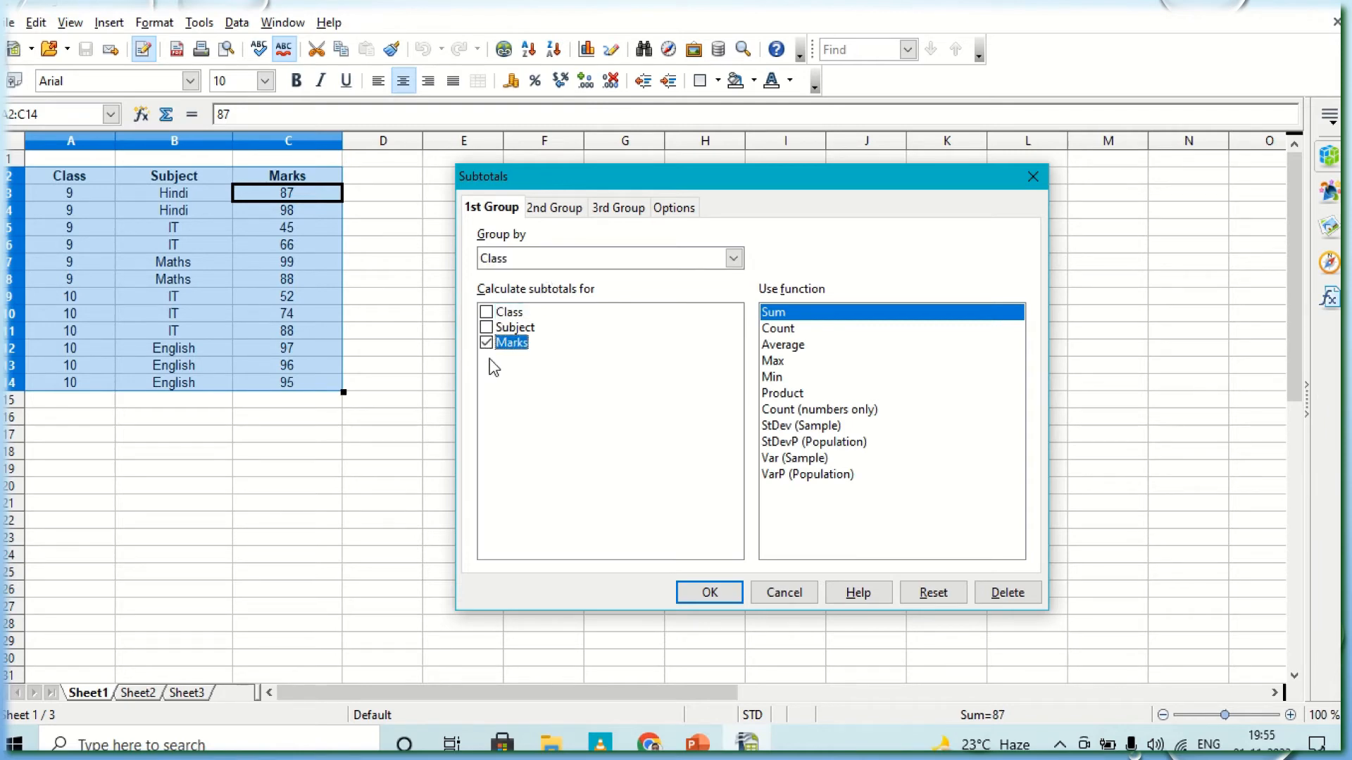
click(802, 330)
click(794, 345)
click(772, 361)
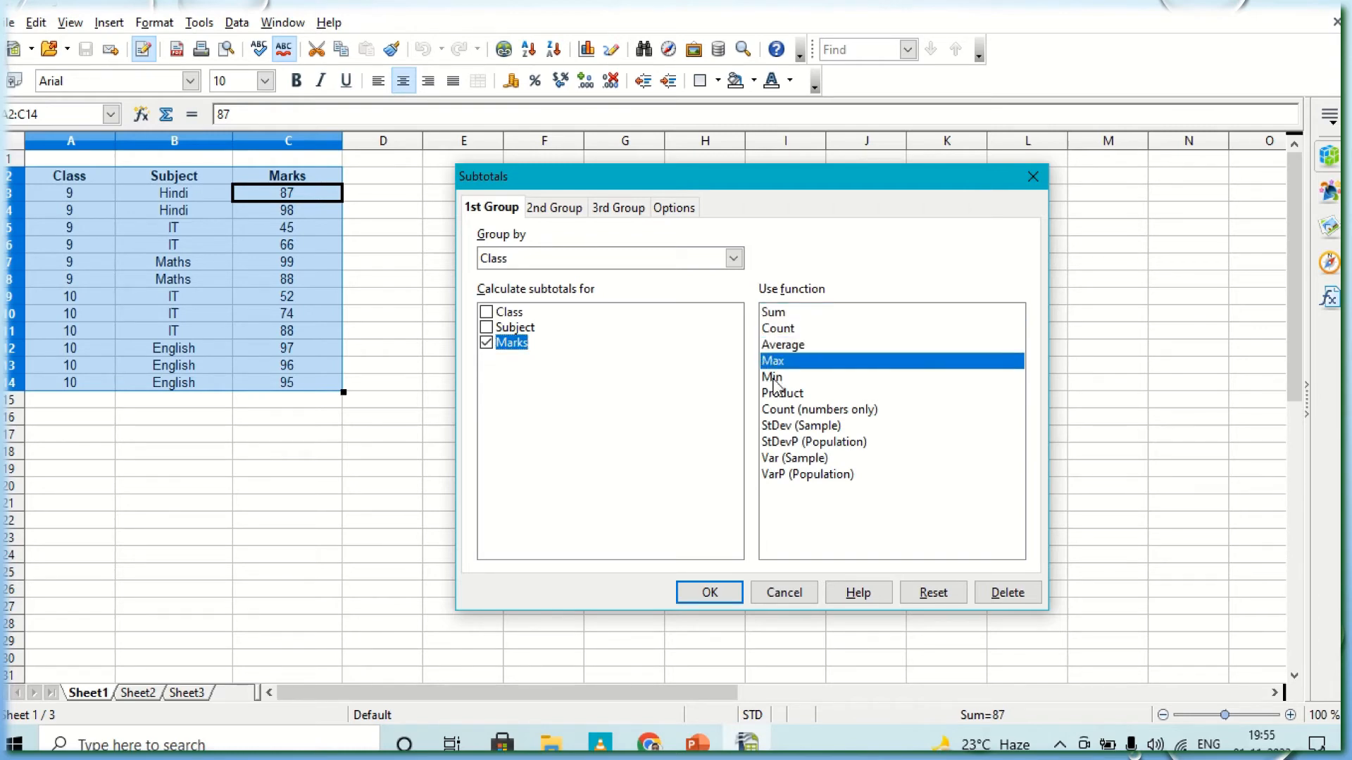
click(774, 377)
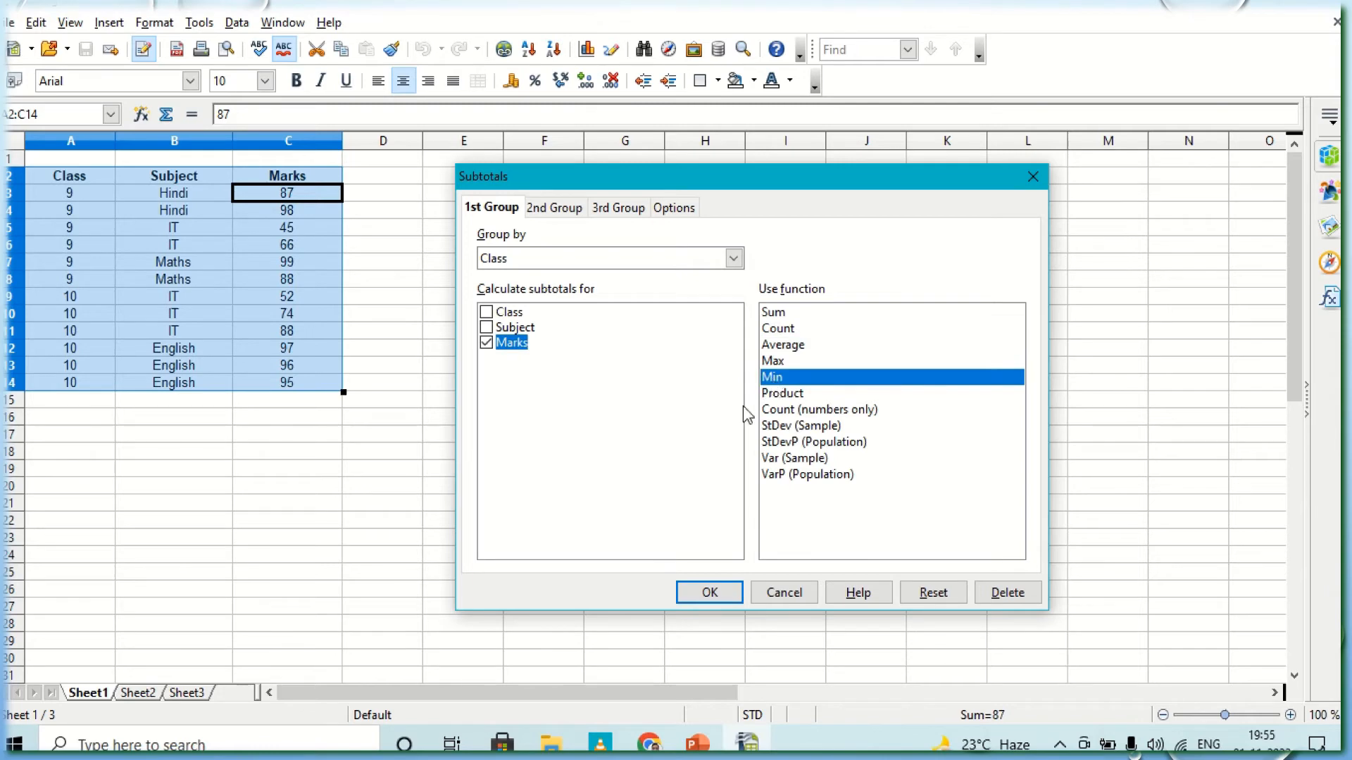
click(767, 315)
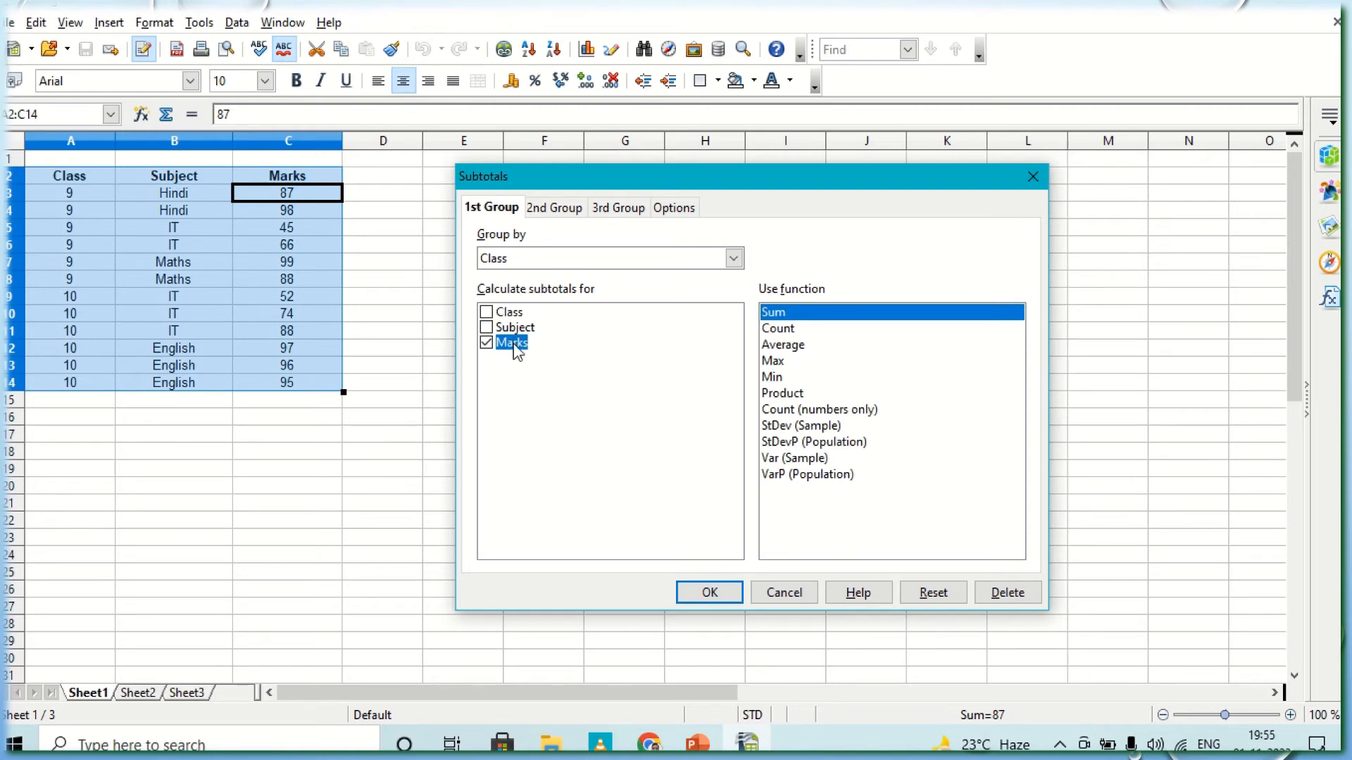
click(724, 599)
click(720, 370)
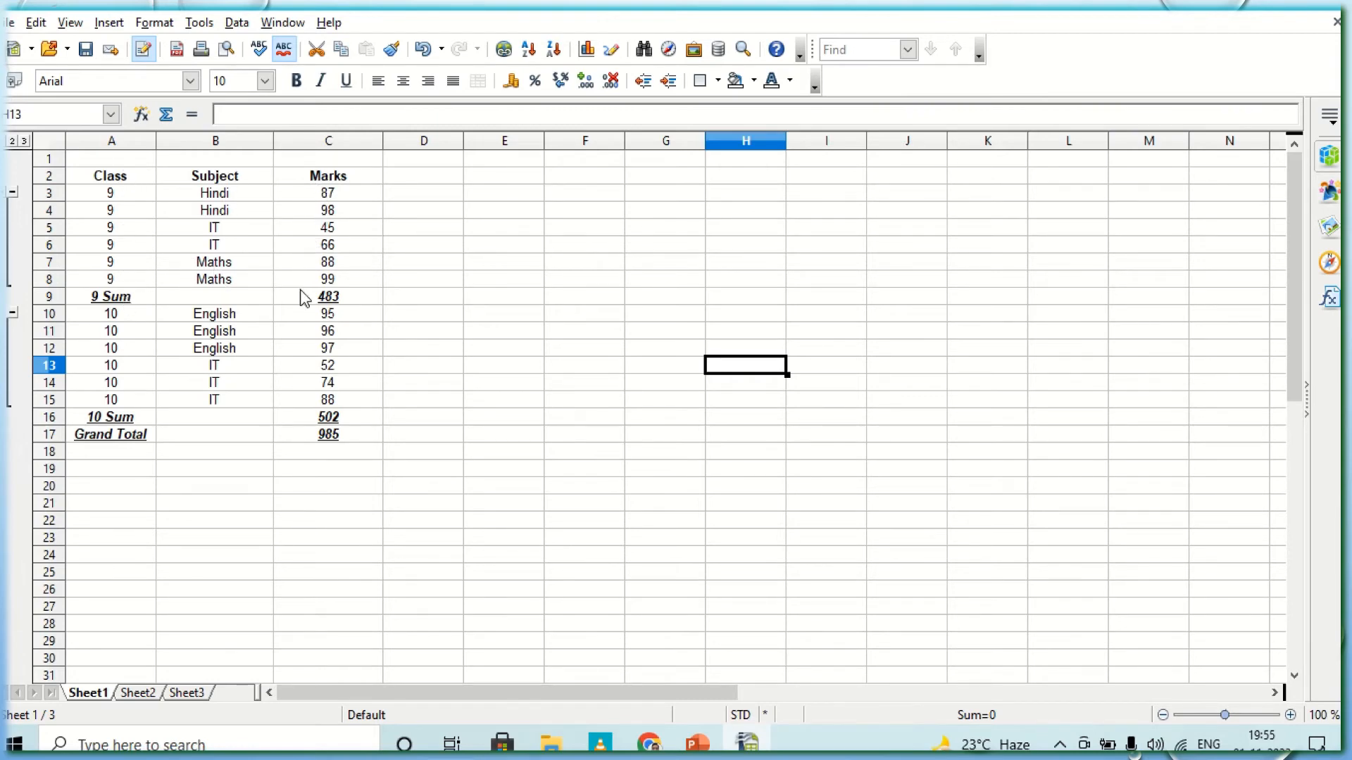
- Examine the subtotal formulas for class 9, class 10 and the grand total in the Marks column
click(340, 303)
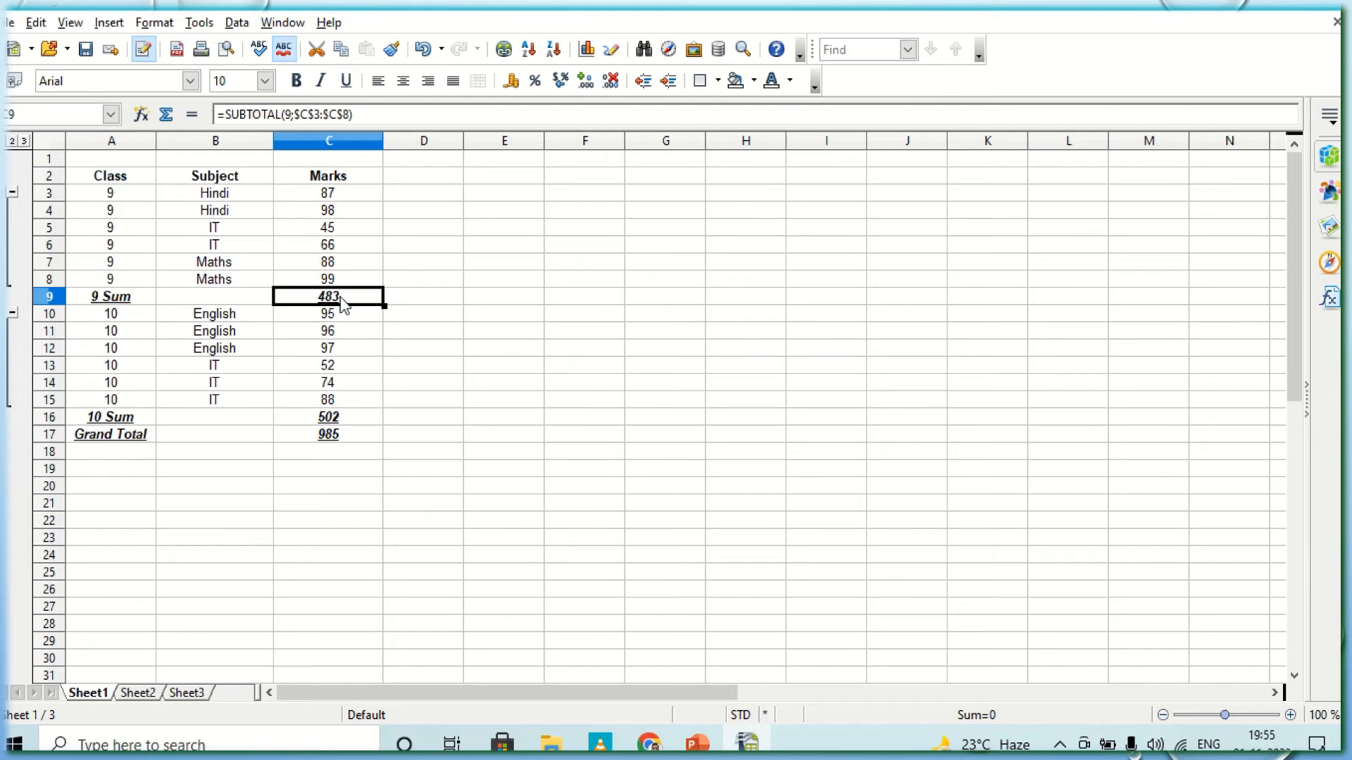
click(422, 304)
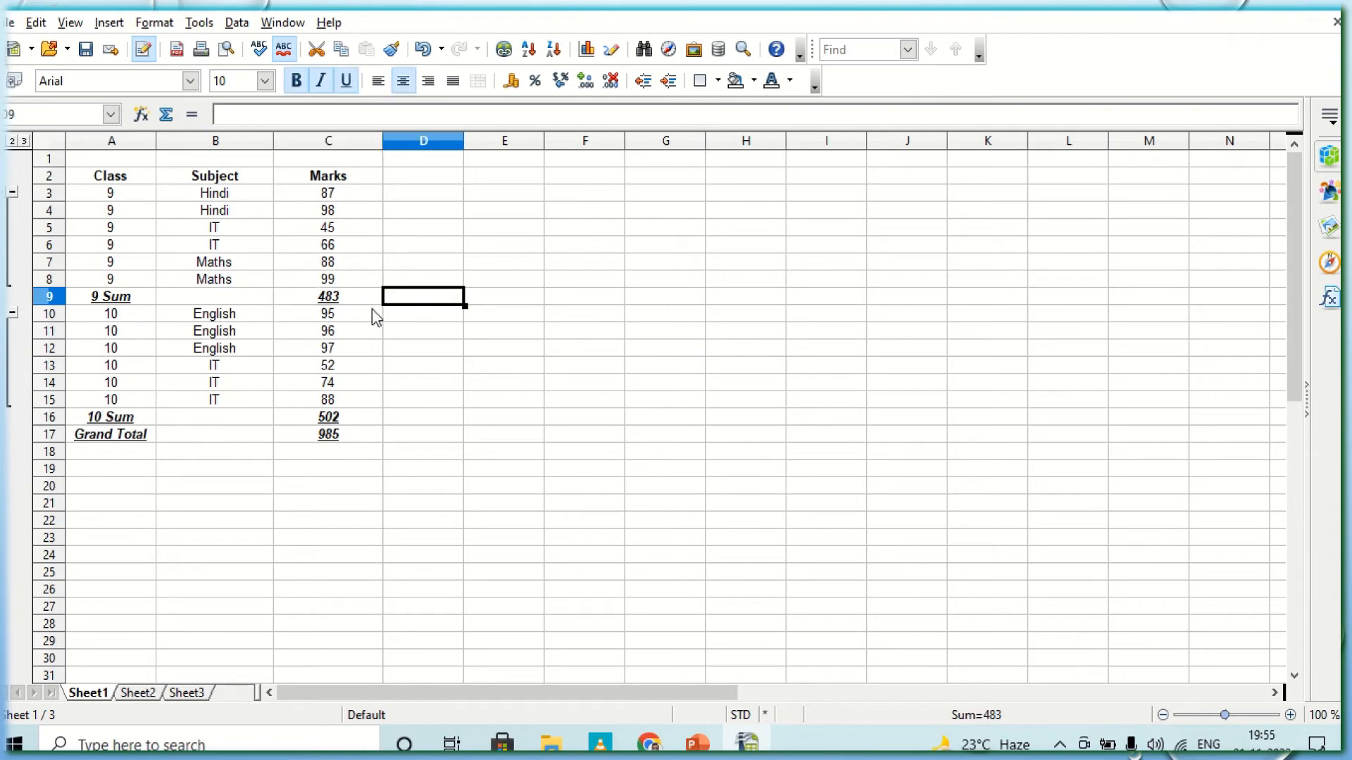
click(352, 418)
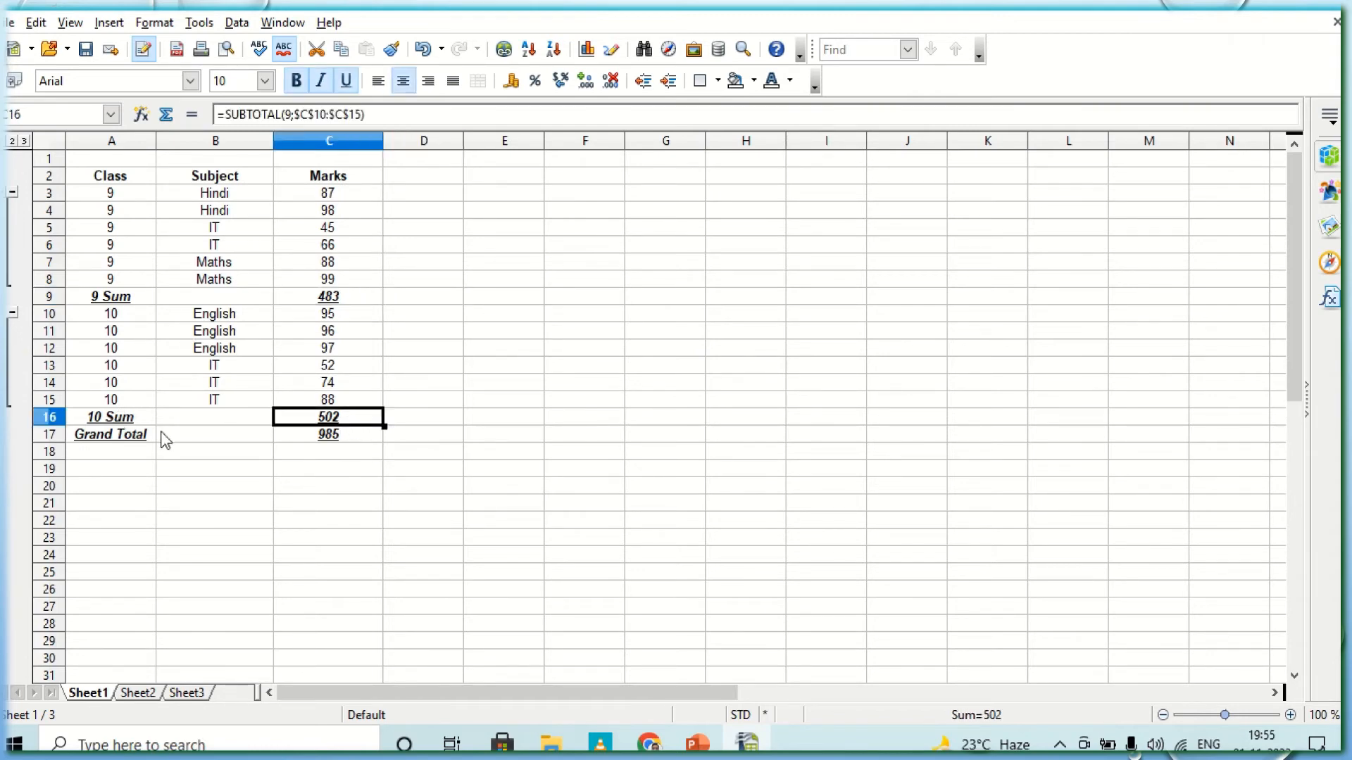
click(357, 435)
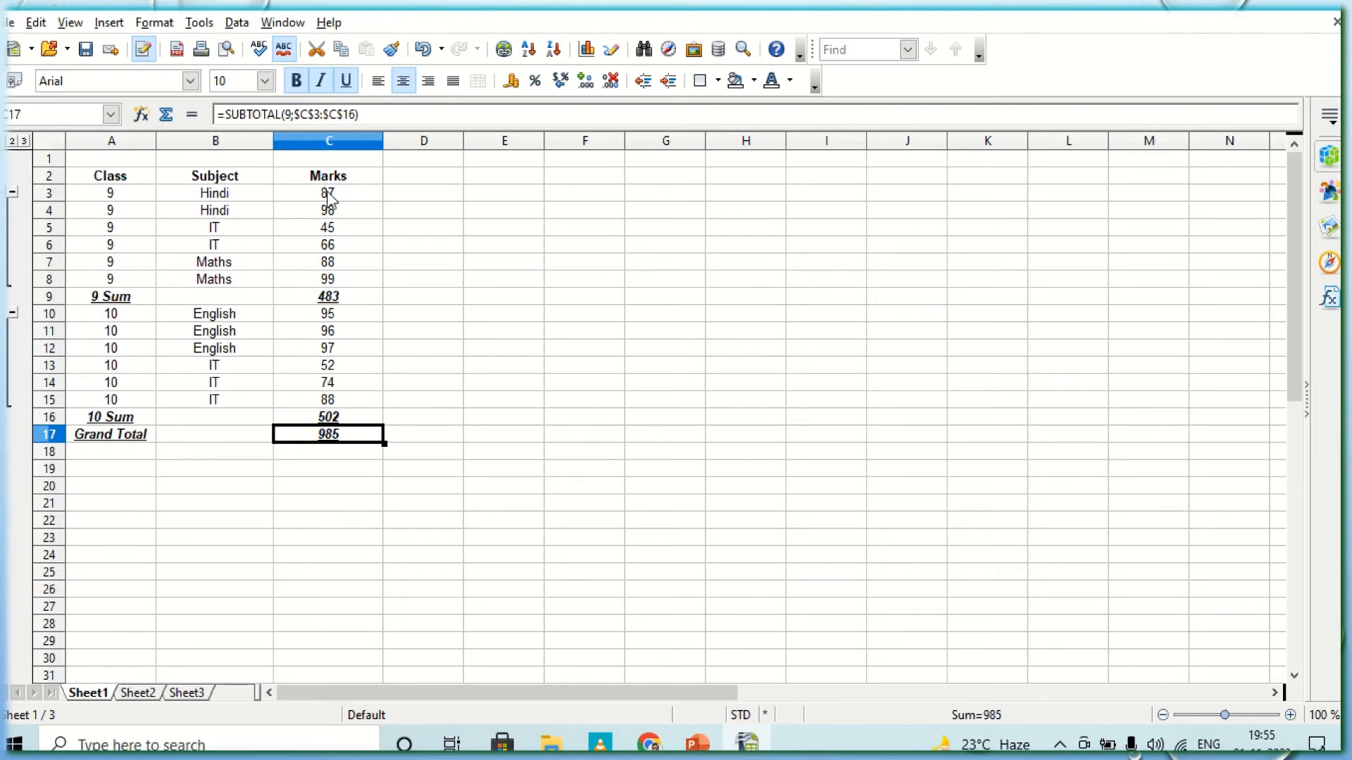
click(344, 298)
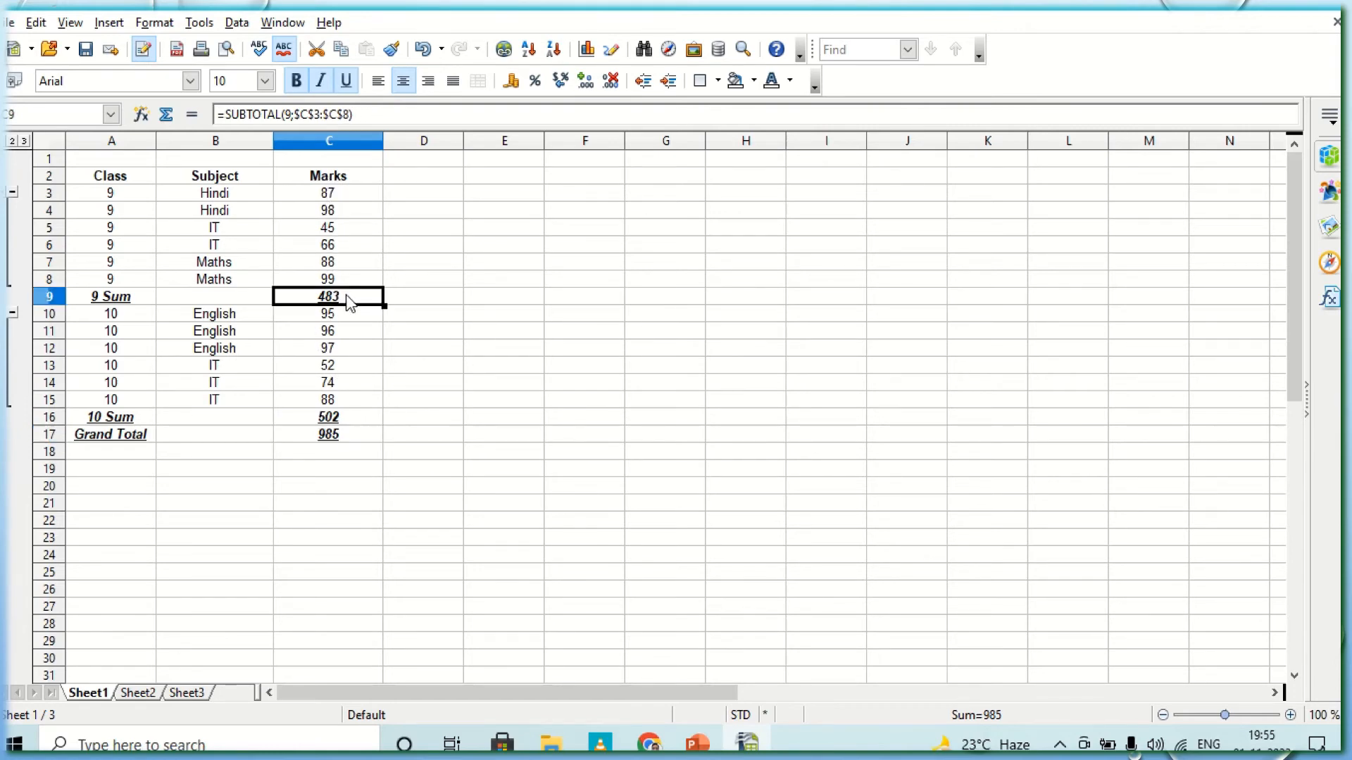
click(341, 421)
click(342, 439)
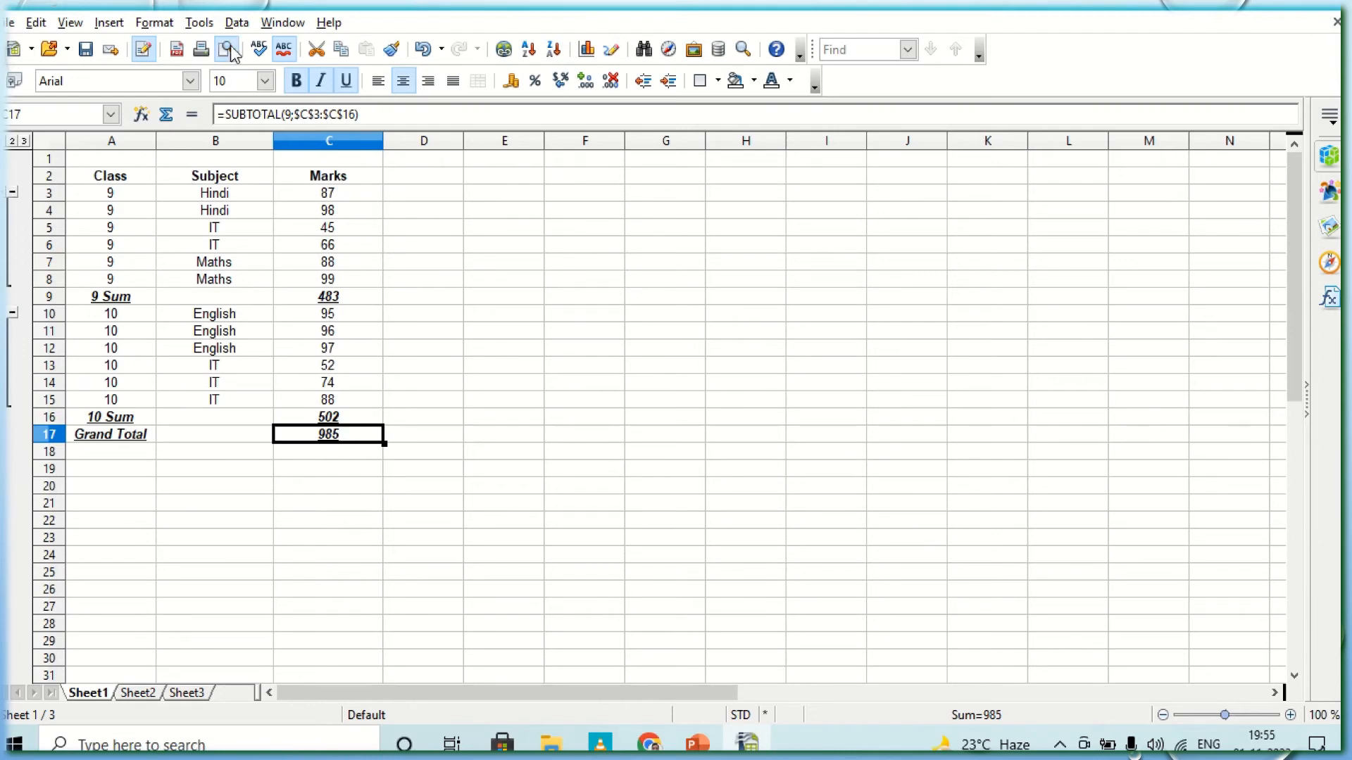
- Regroup the first-group subtotals by Subject, keeping Sum of Marks as the calculation
click(246, 26)
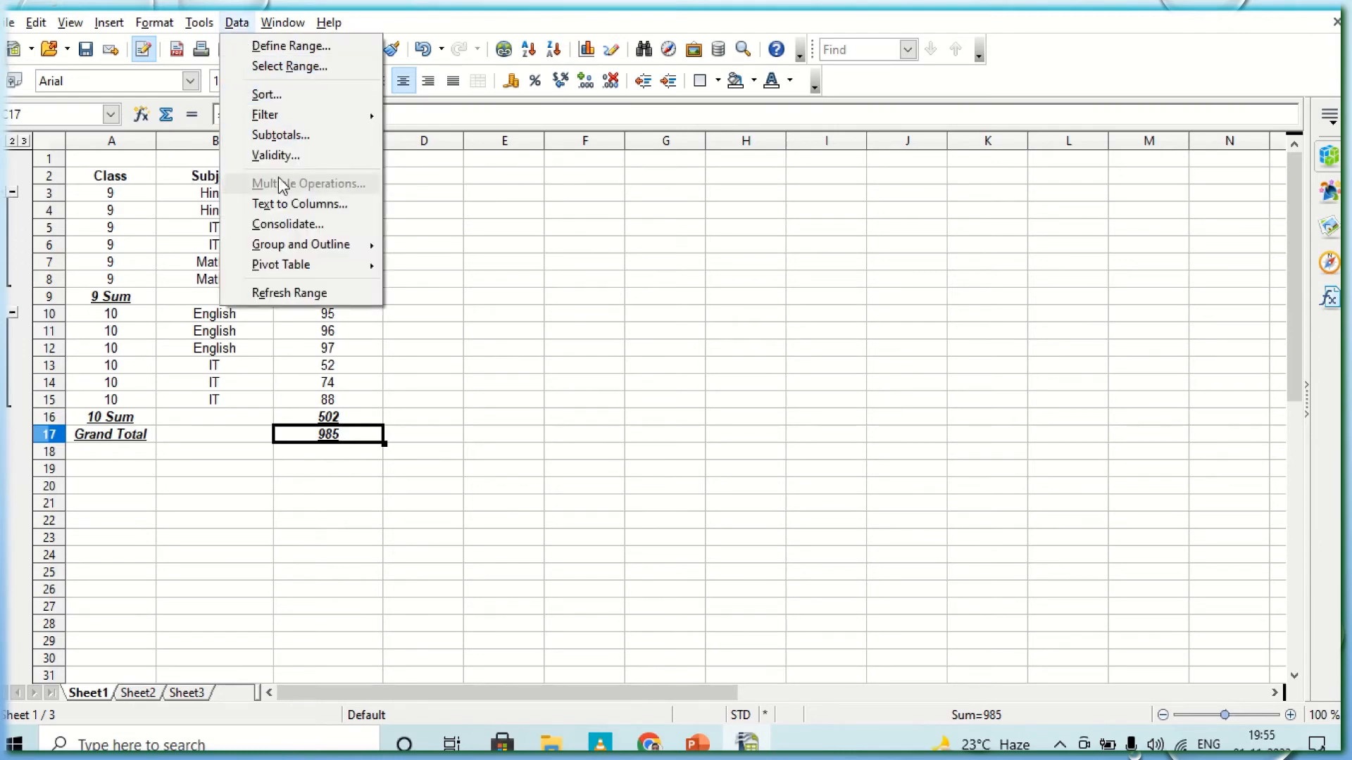
click(282, 136)
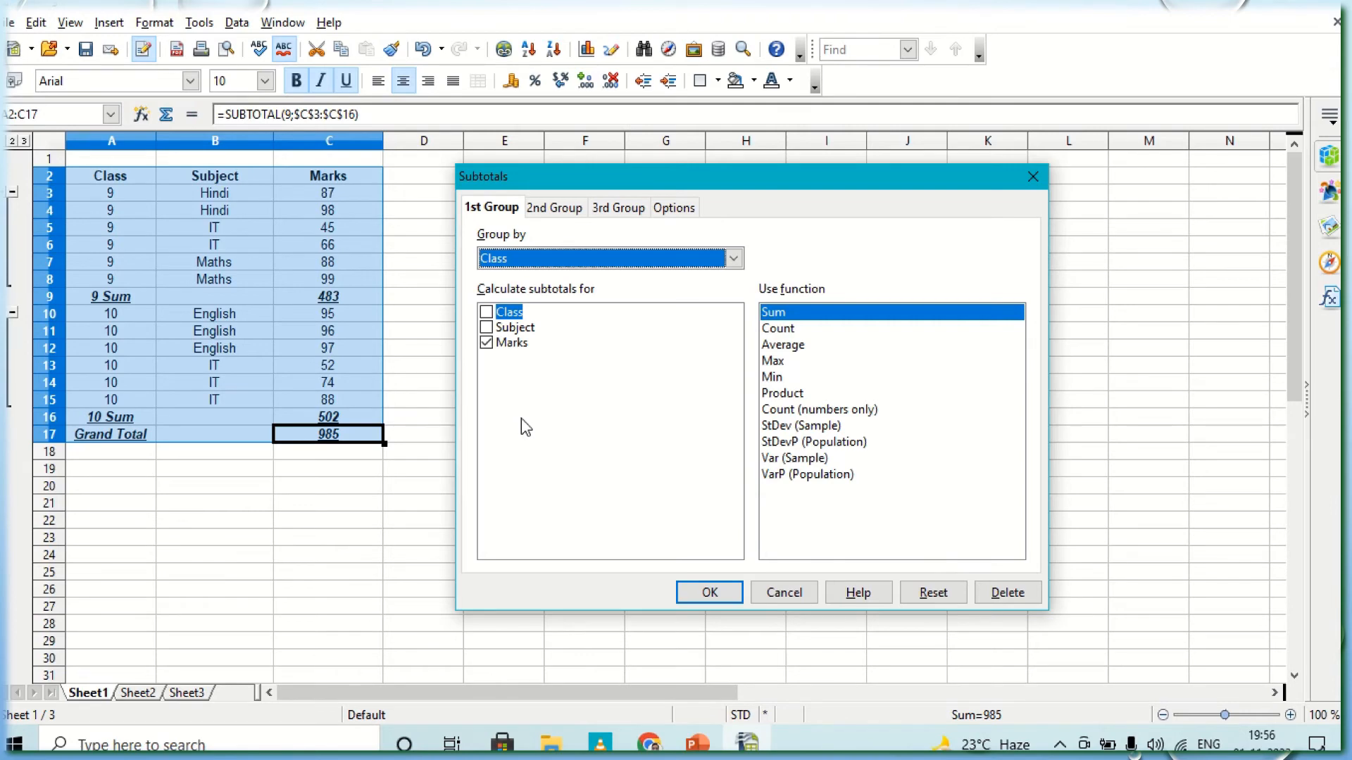
click(554, 264)
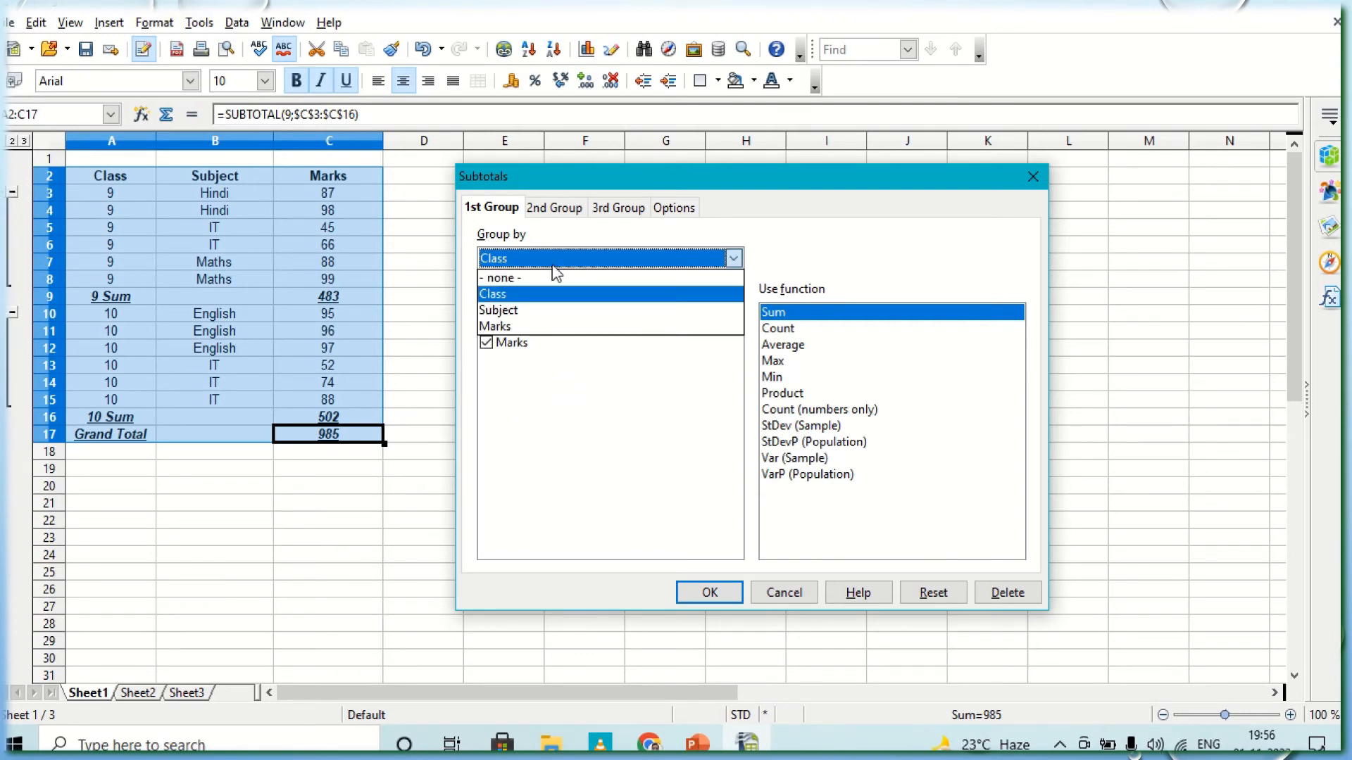
click(539, 311)
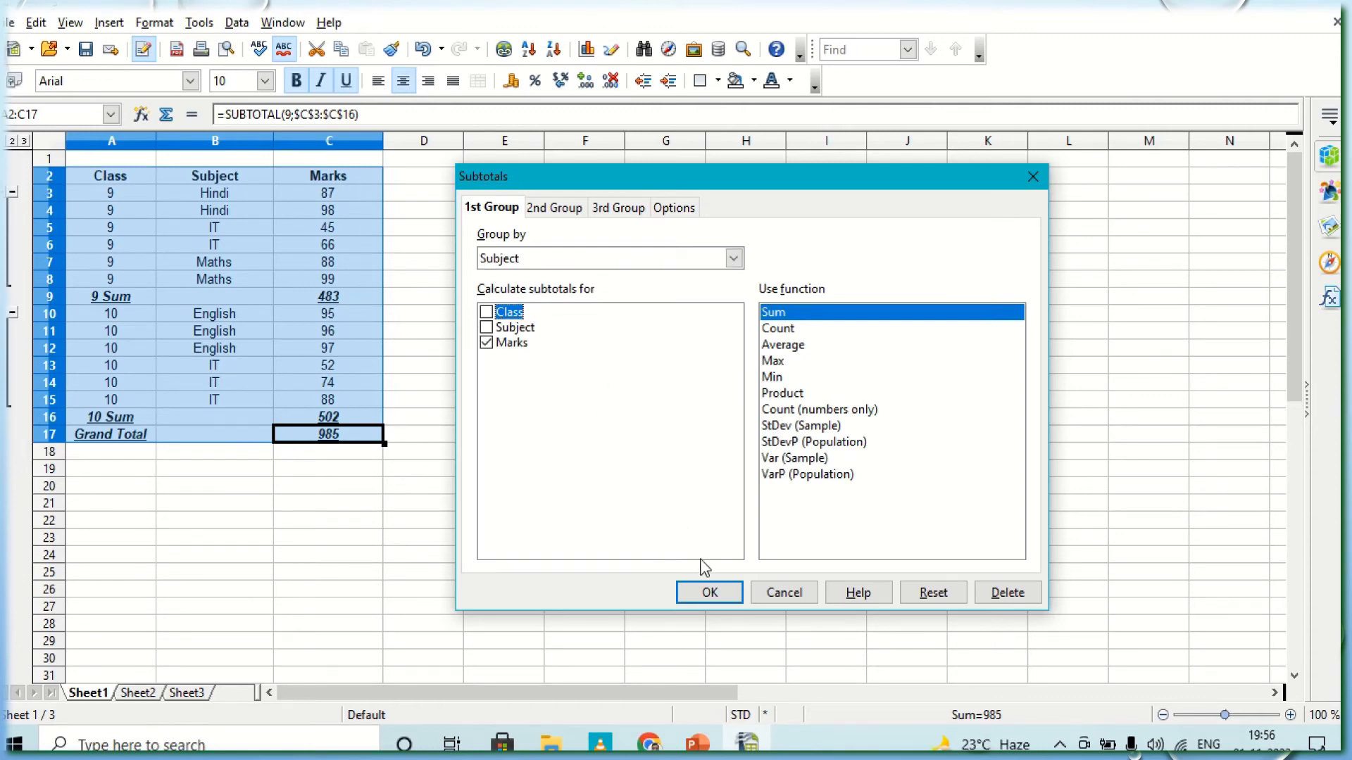
click(710, 594)
click(633, 384)
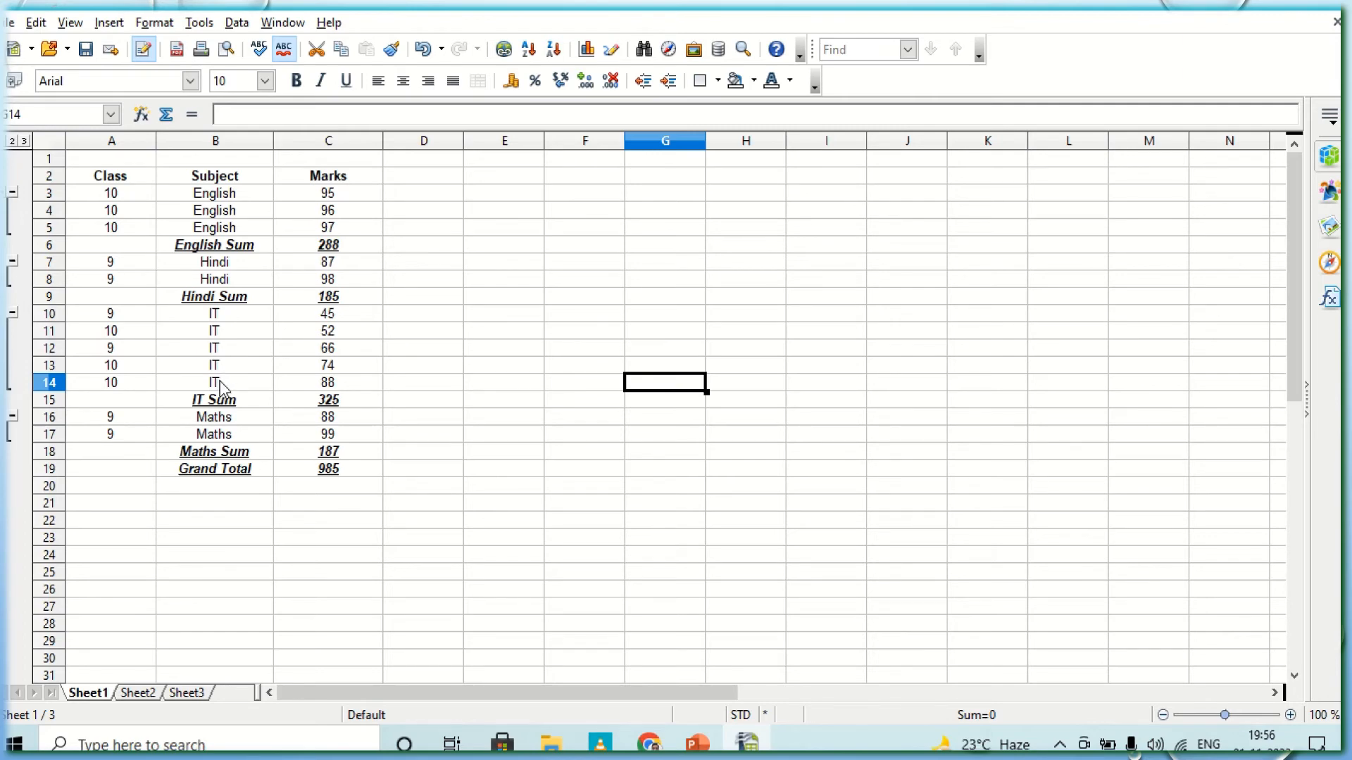
- Examine the IT and Maths rows with their subject subtotals and the grand total
click(123, 334)
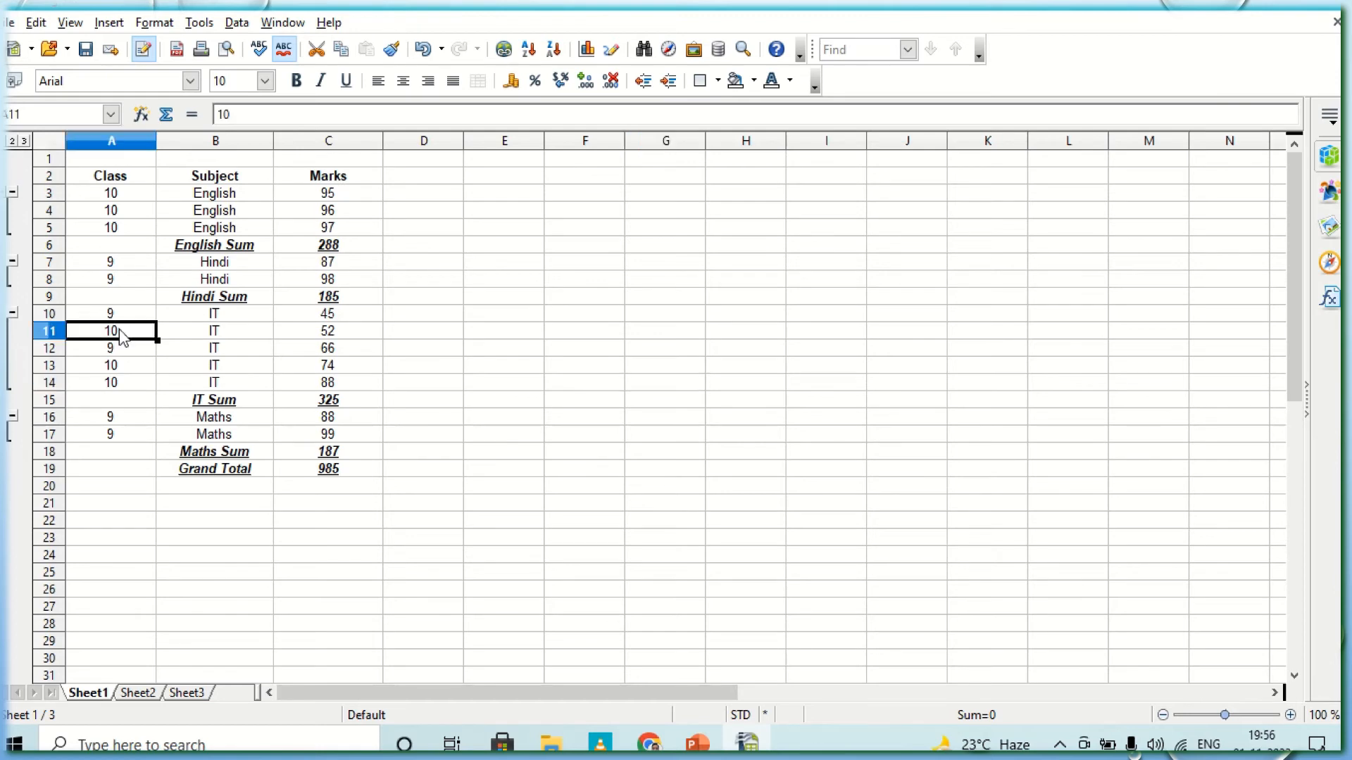
click(134, 373)
click(234, 318)
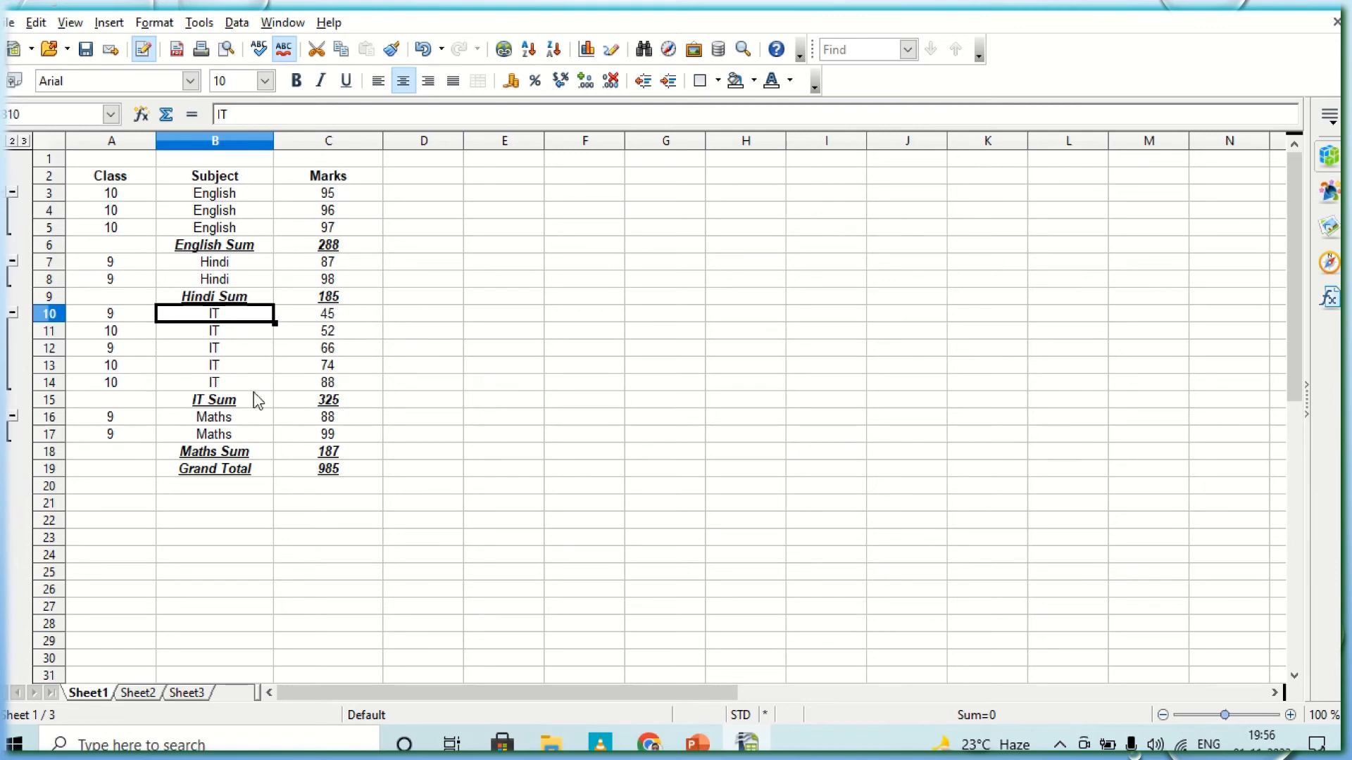
click(366, 400)
click(241, 418)
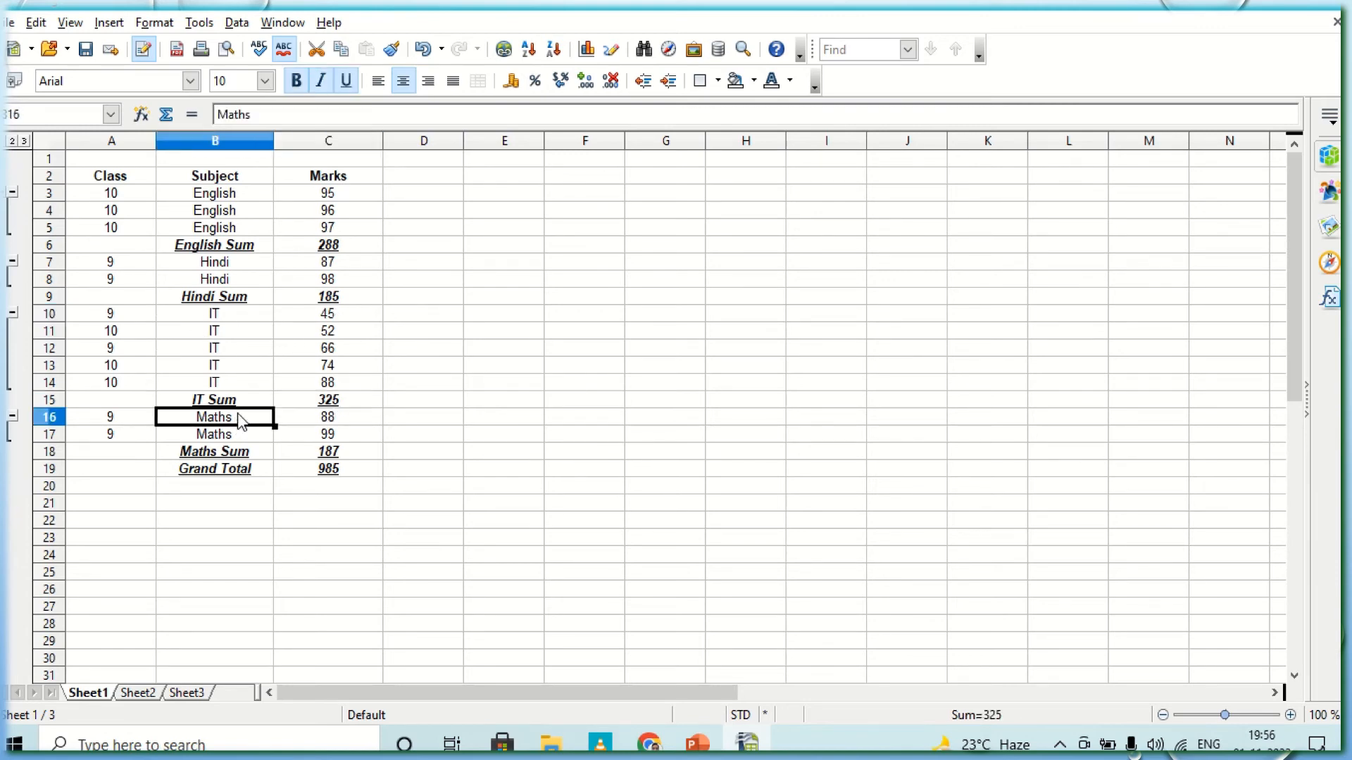
click(352, 454)
click(347, 472)
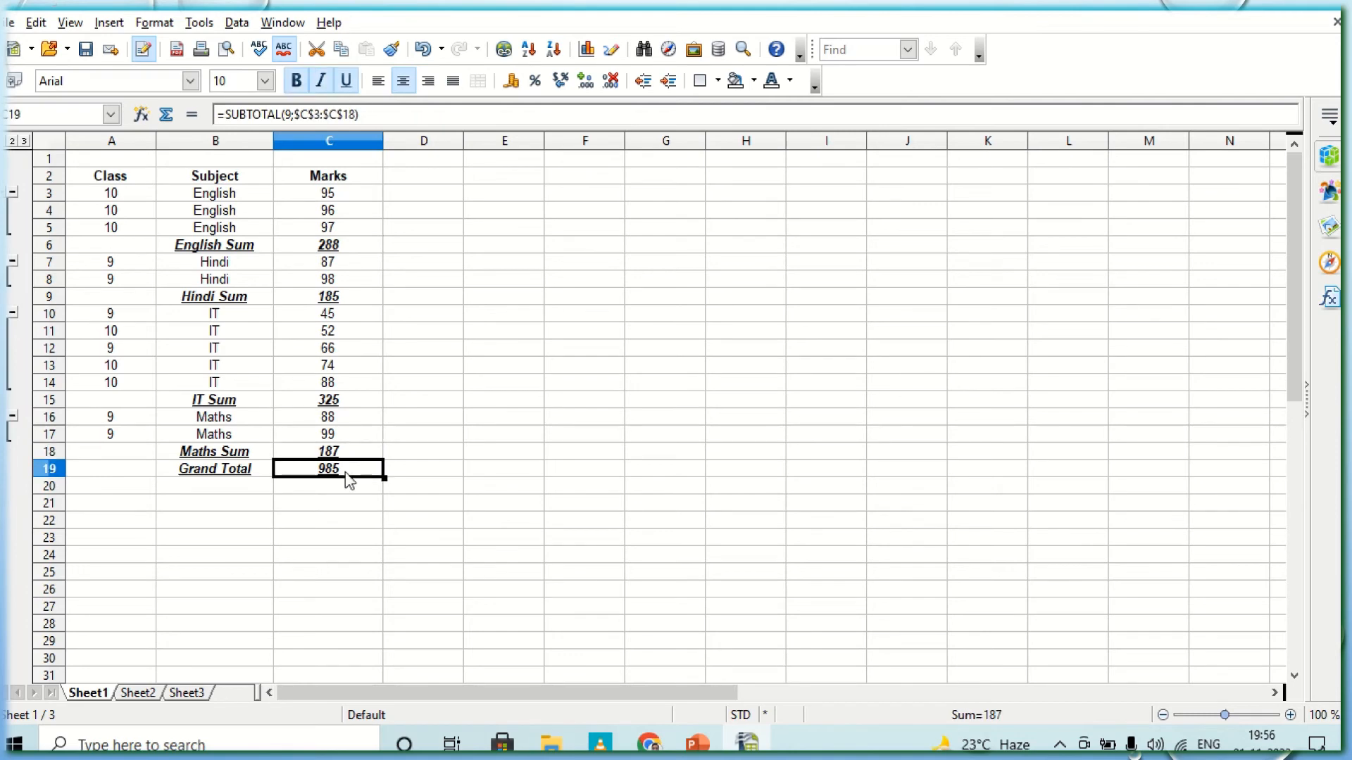
- Regroup the first-group subtotals by Marks, keeping Sum of Marks as the calculation
click(245, 24)
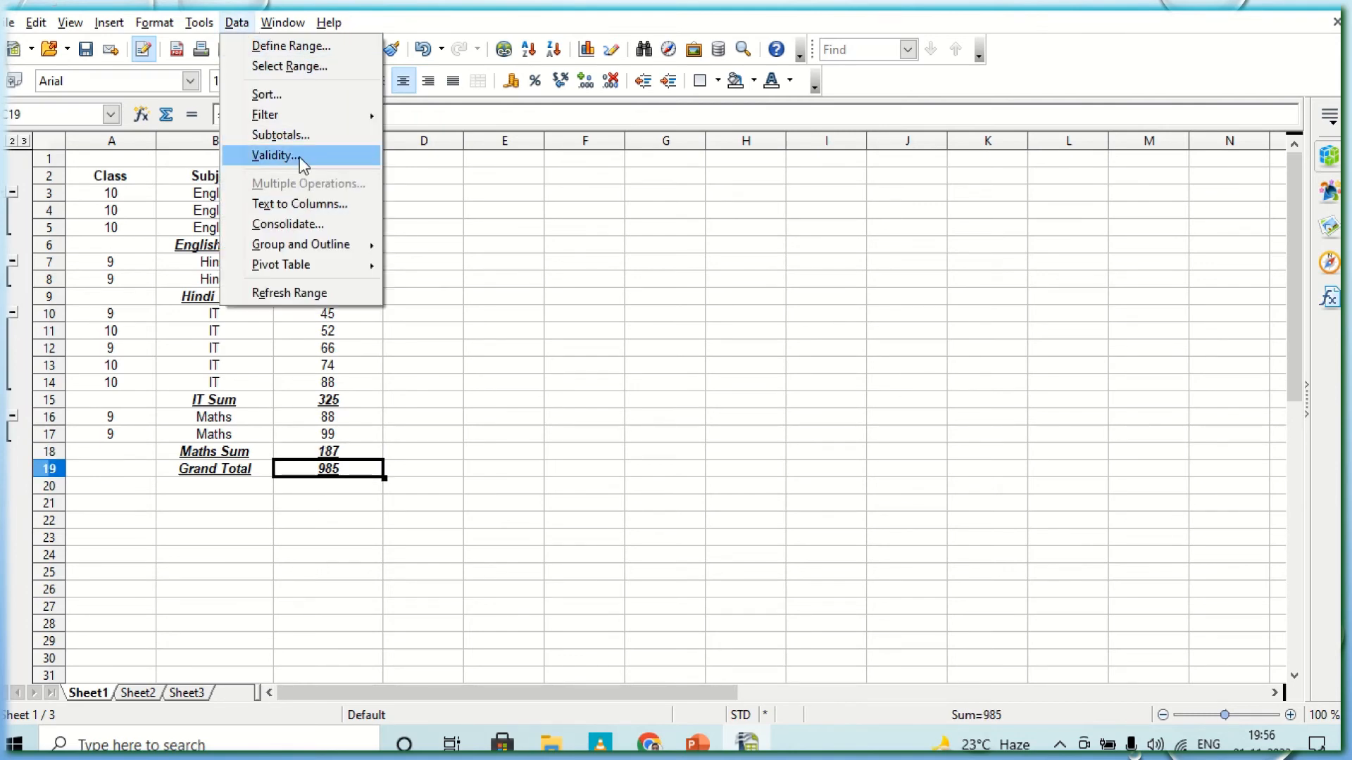
click(302, 135)
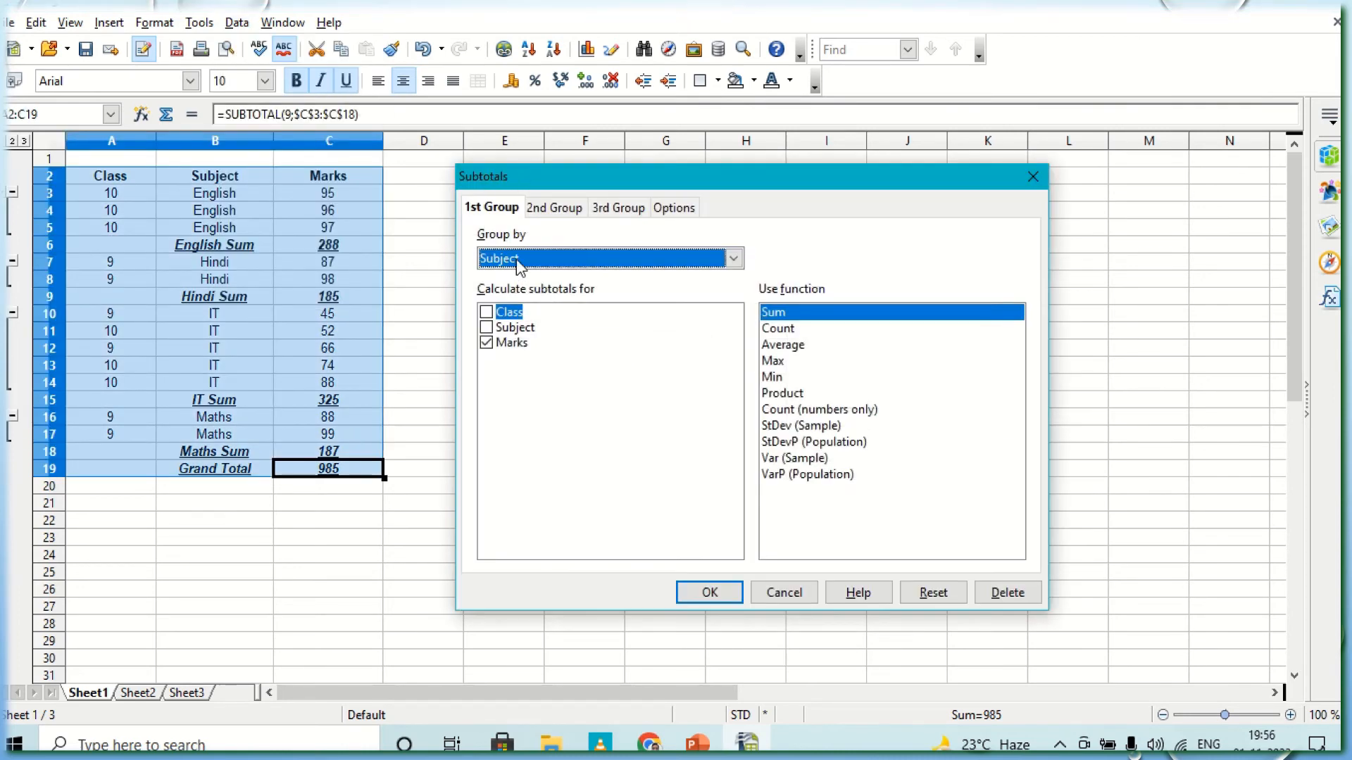
click(518, 262)
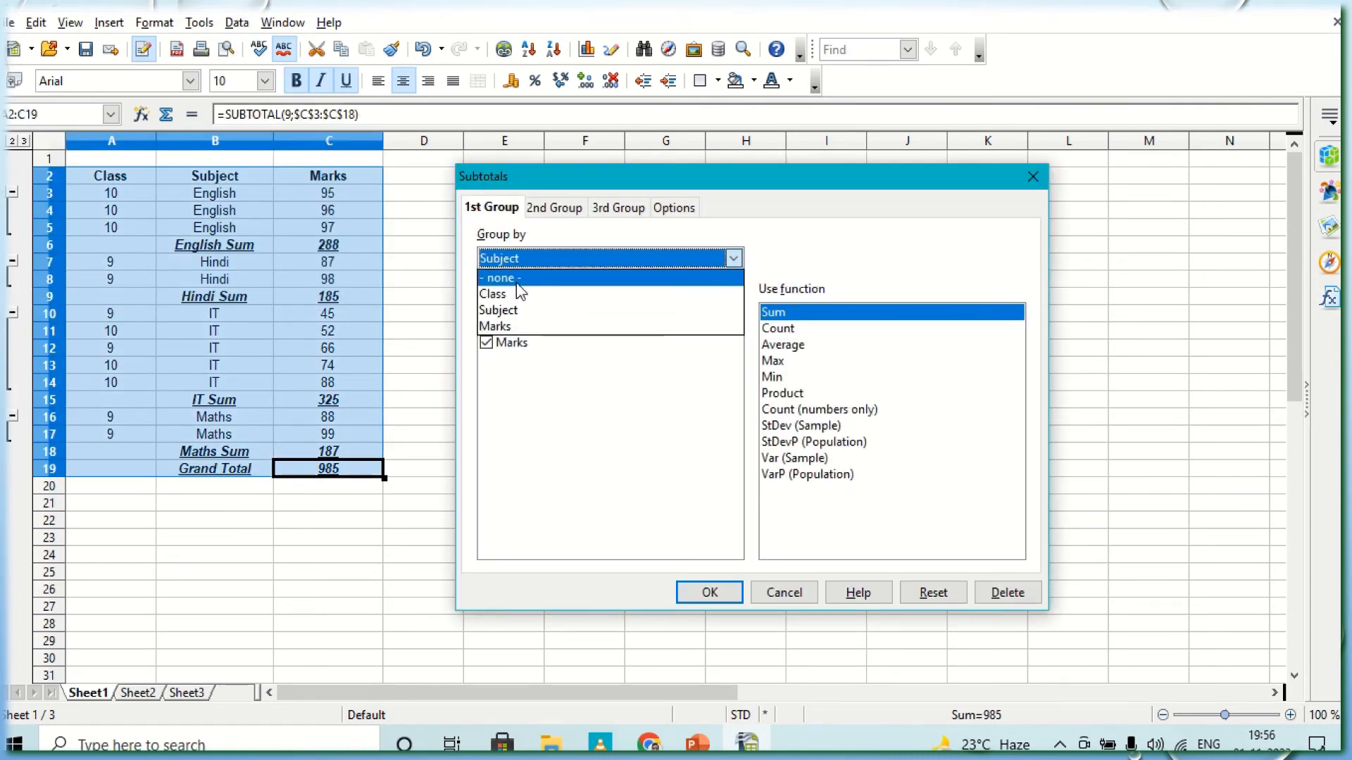
click(525, 330)
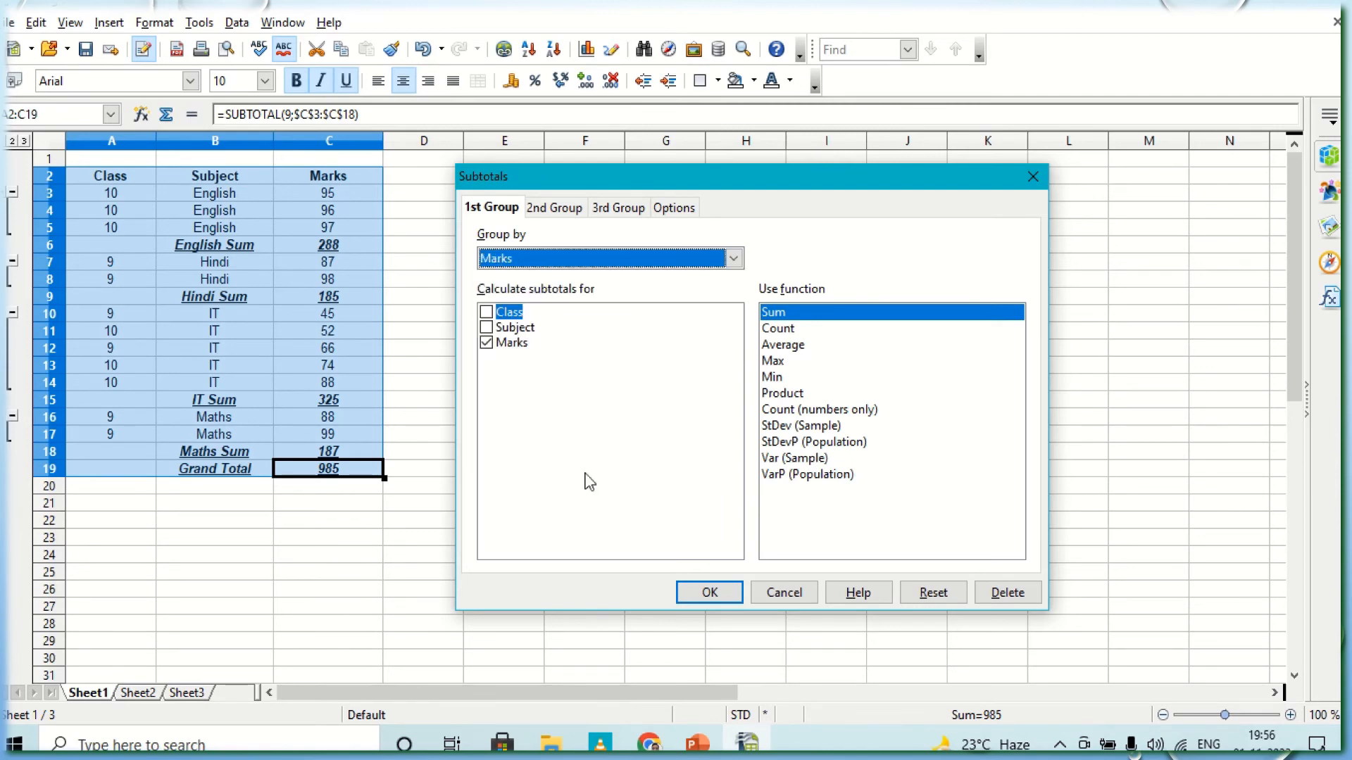
click(706, 592)
click(630, 441)
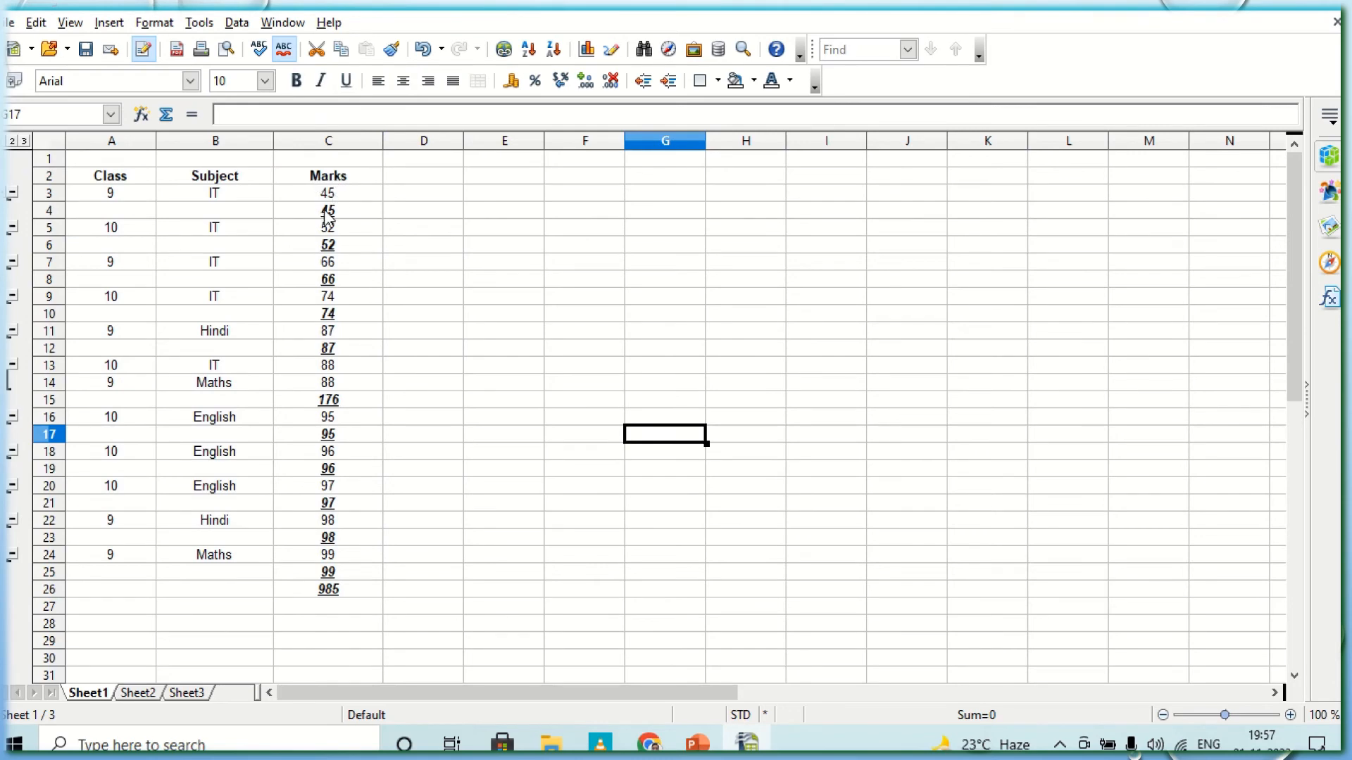
click(236, 22)
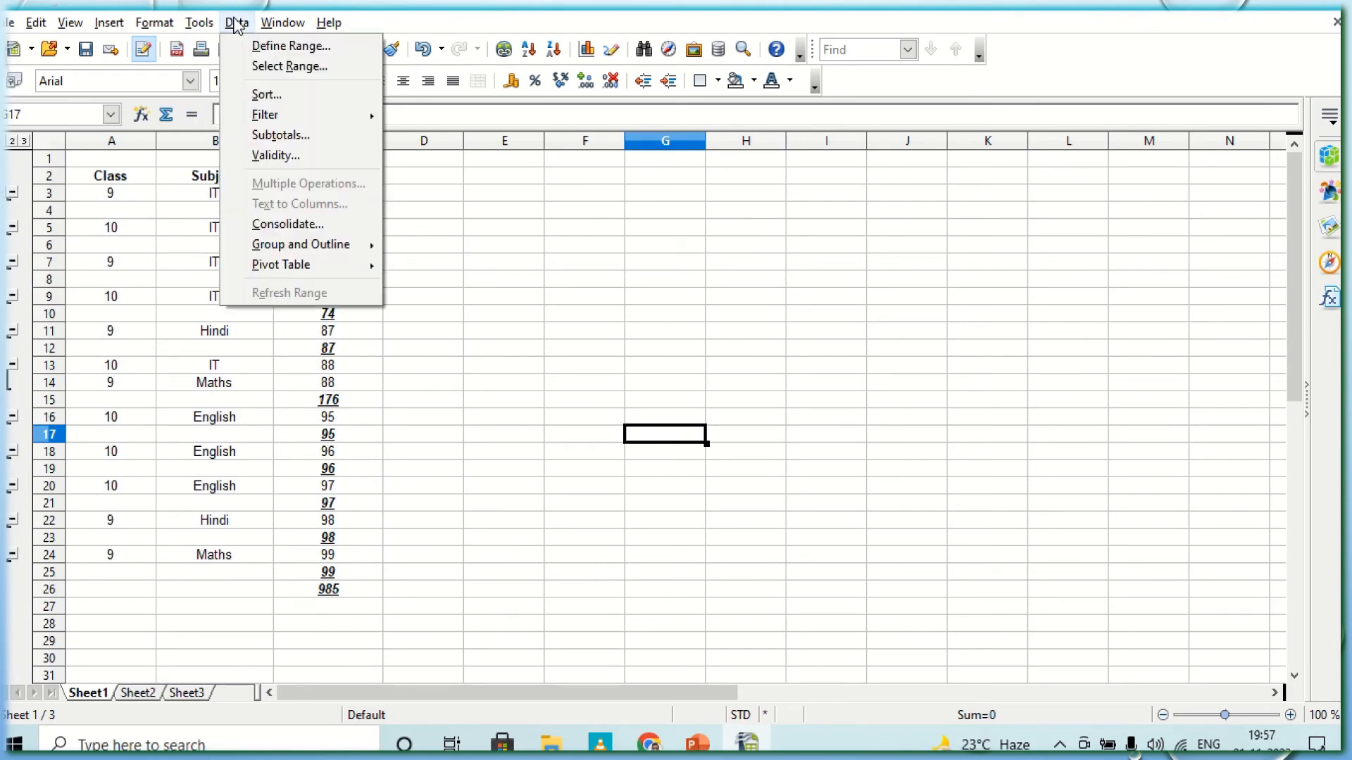
click(262, 135)
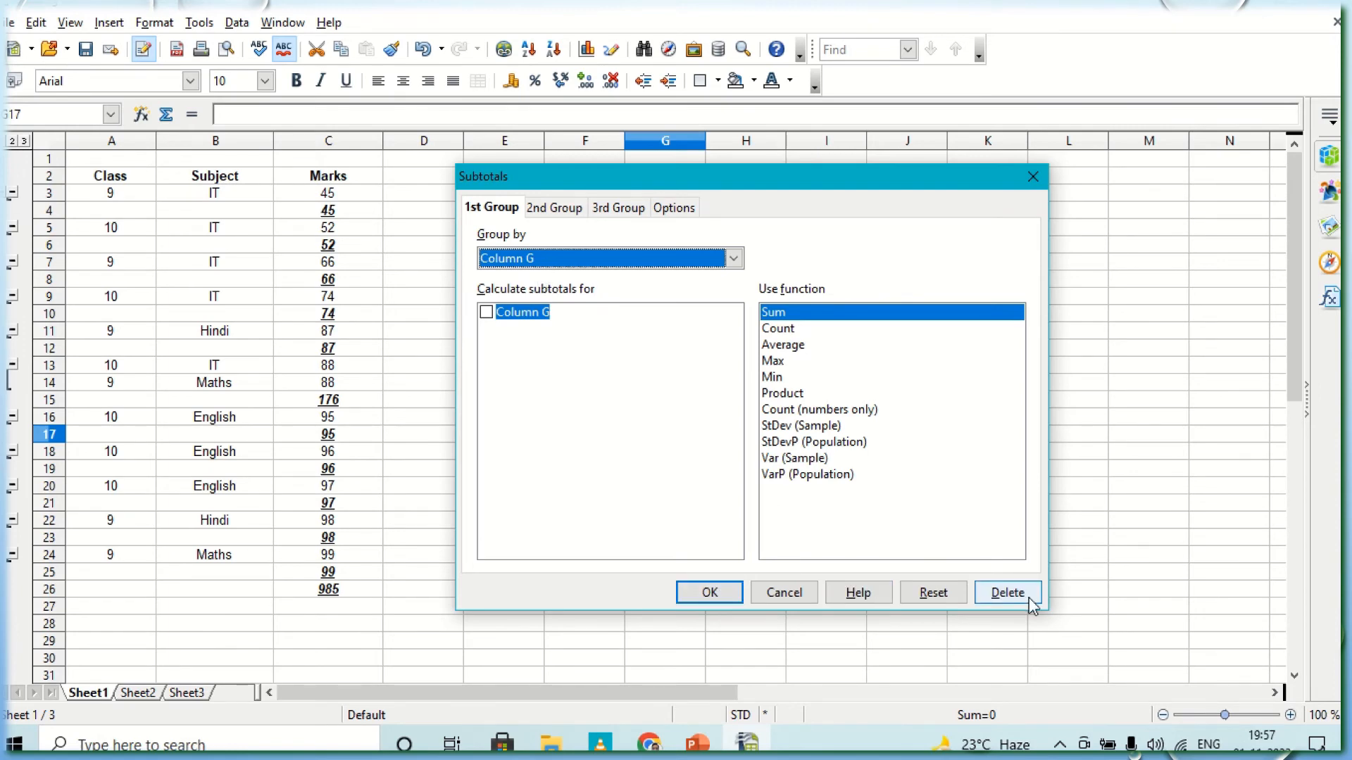
click(1033, 176)
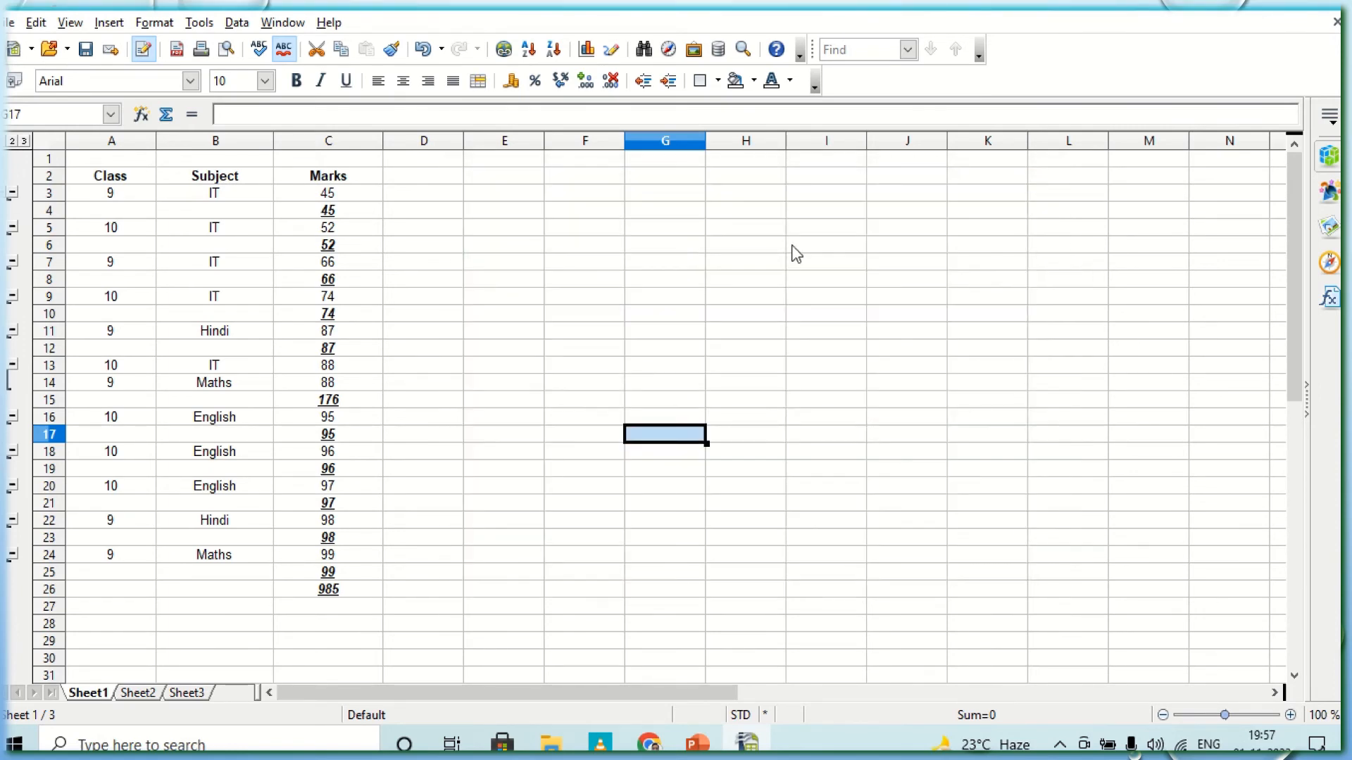
- Group the first-group subtotals by Subject again, with the Sum function applied to Marks
click(704, 396)
click(272, 250)
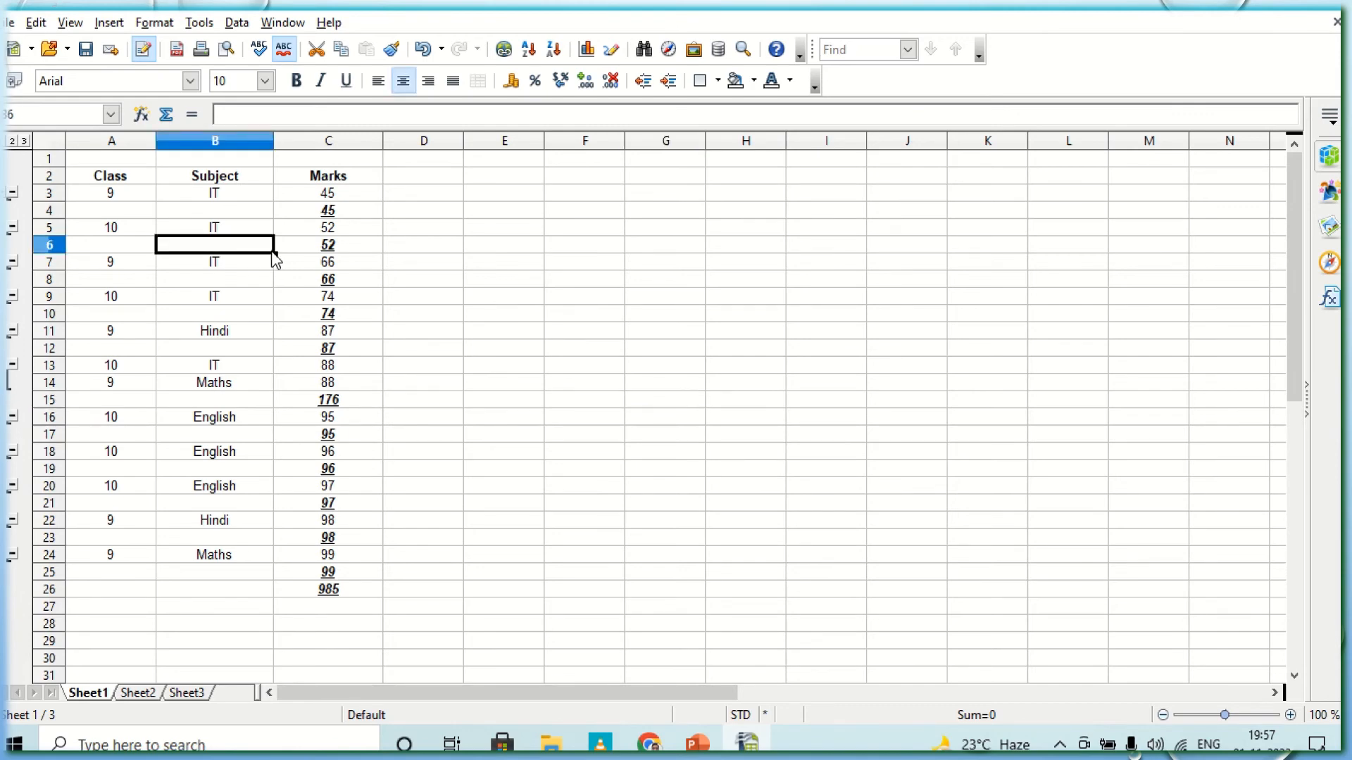
click(358, 272)
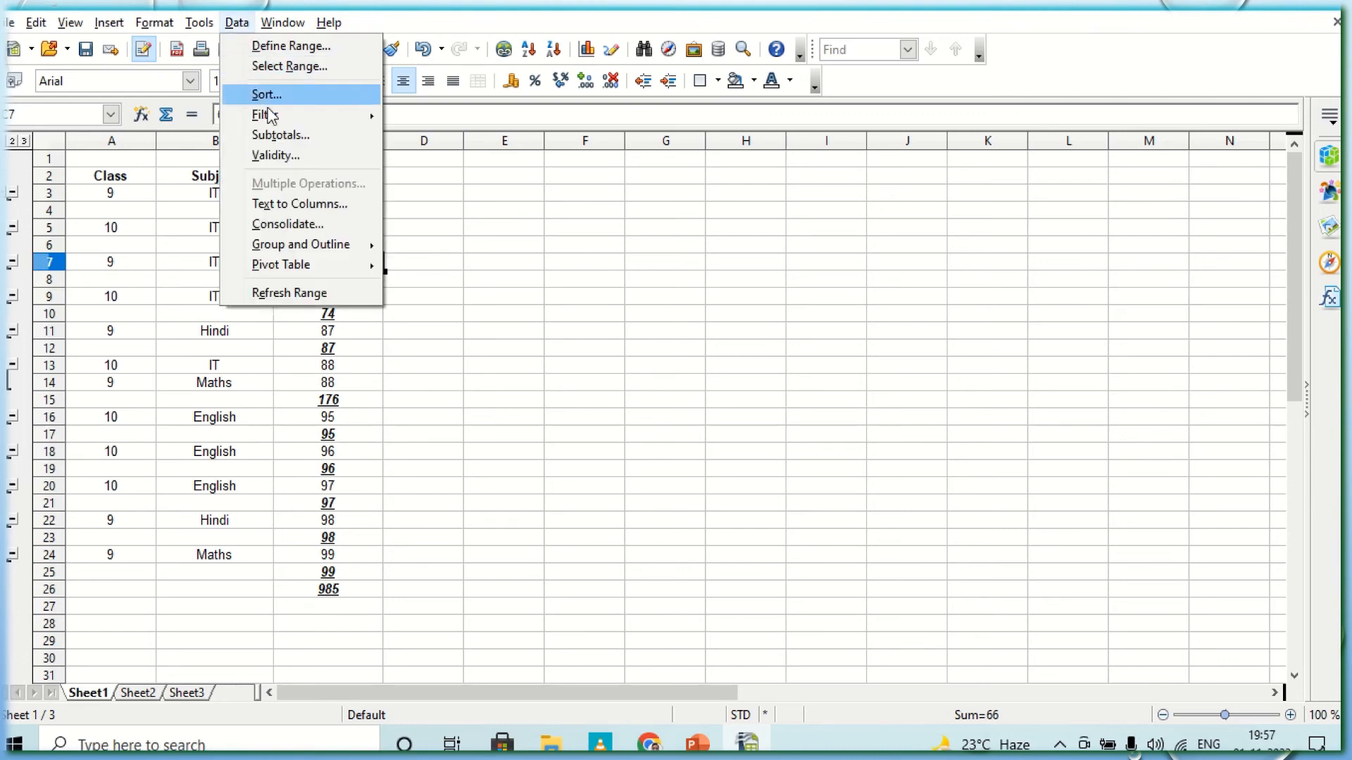
click(279, 134)
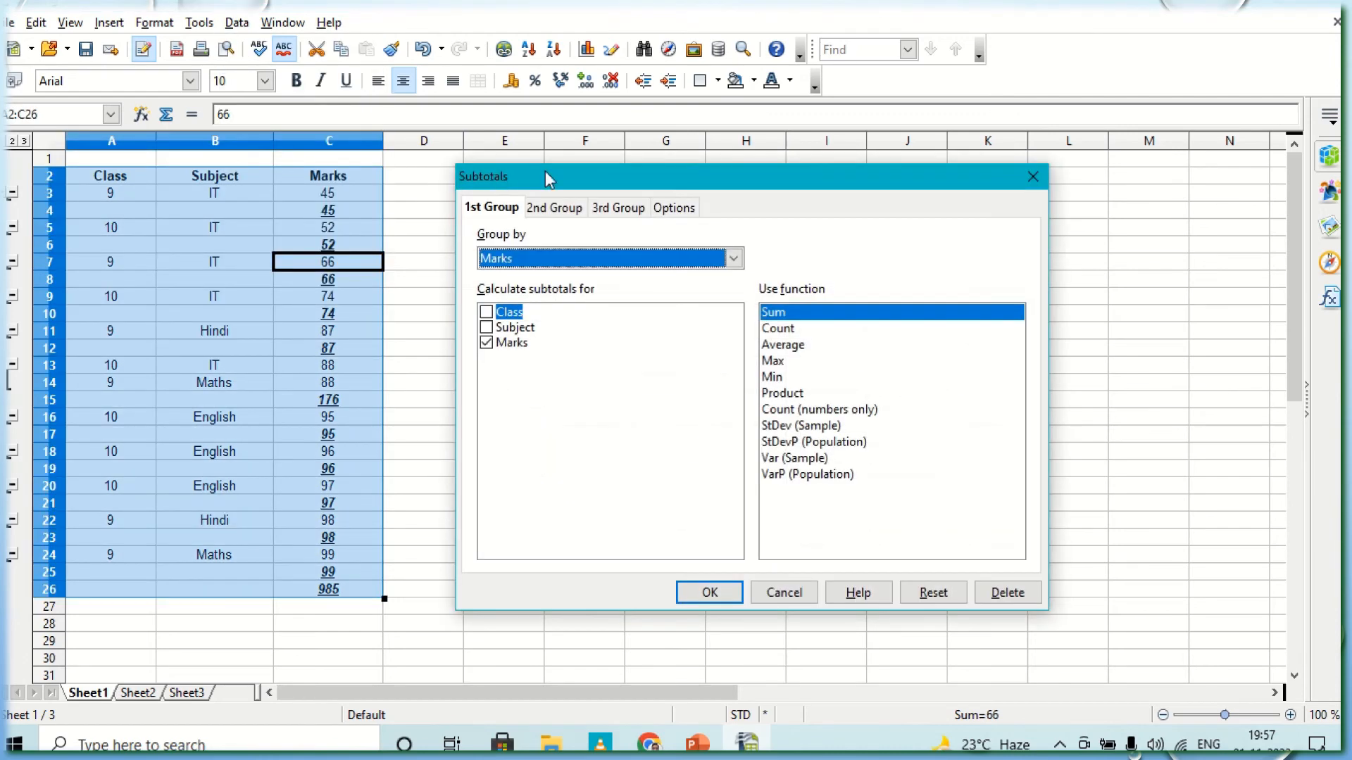
click(532, 258)
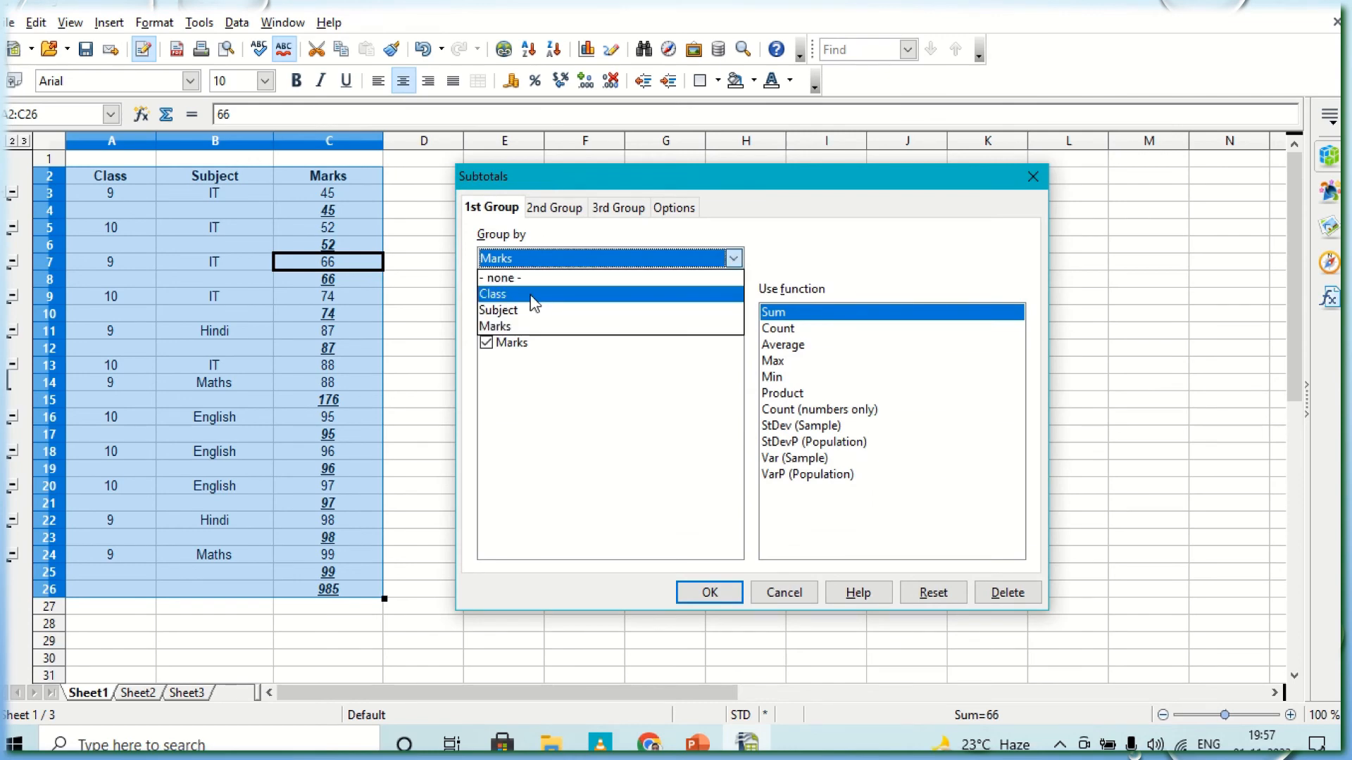
click(530, 295)
click(530, 258)
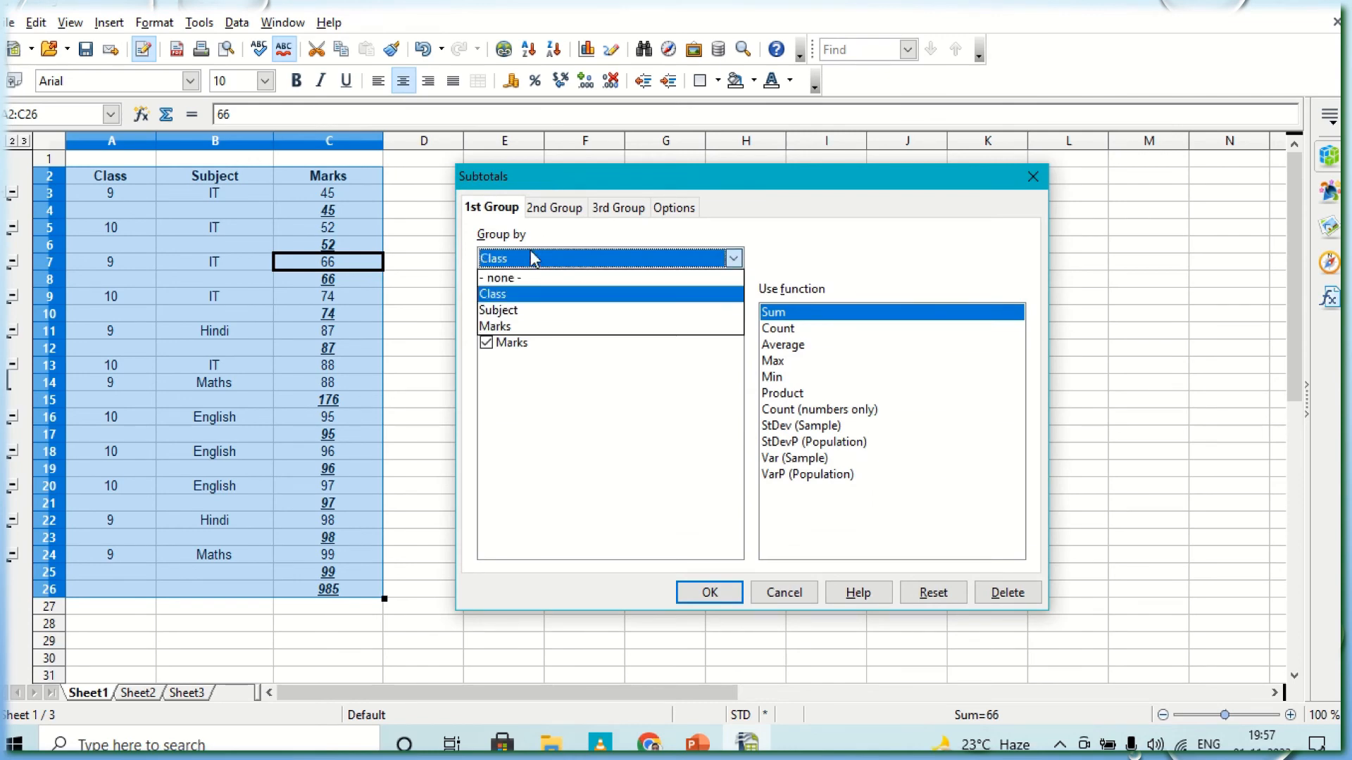
click(526, 311)
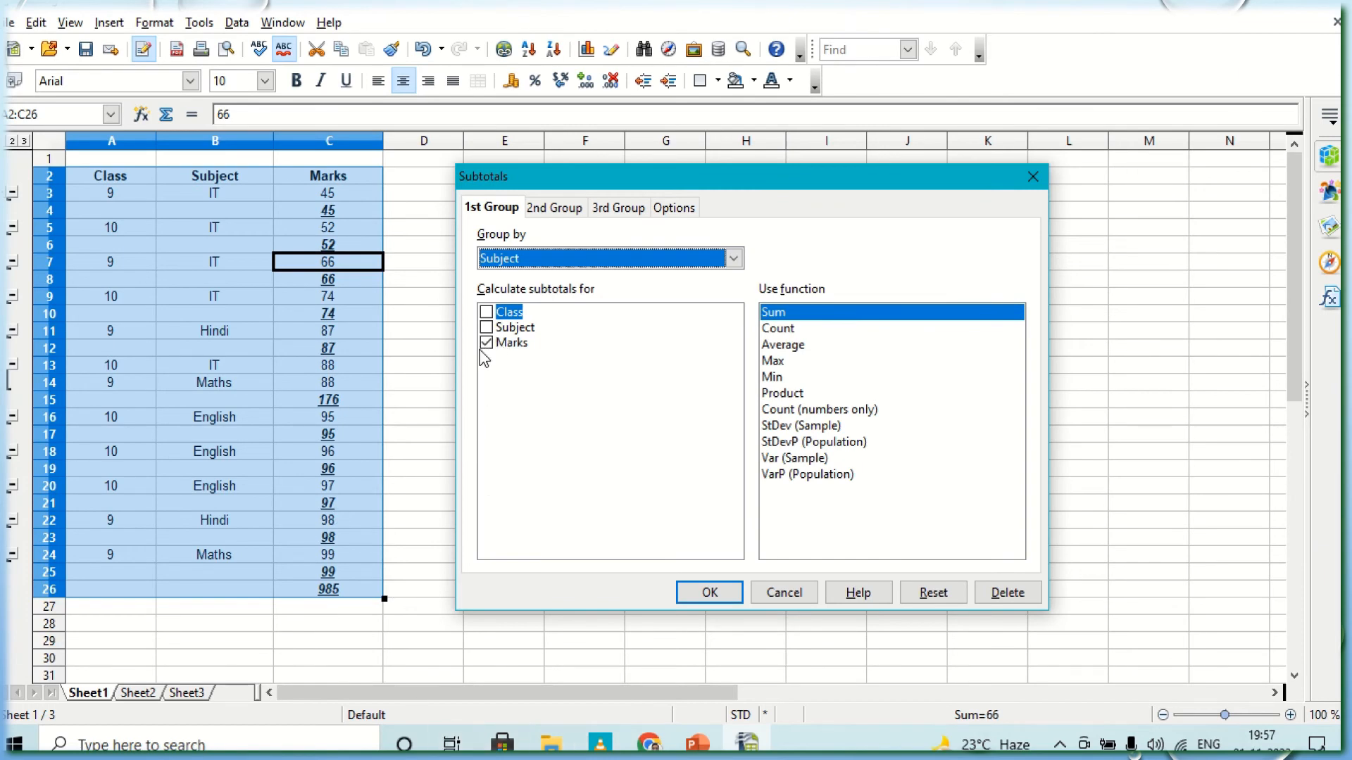
click(710, 596)
click(665, 470)
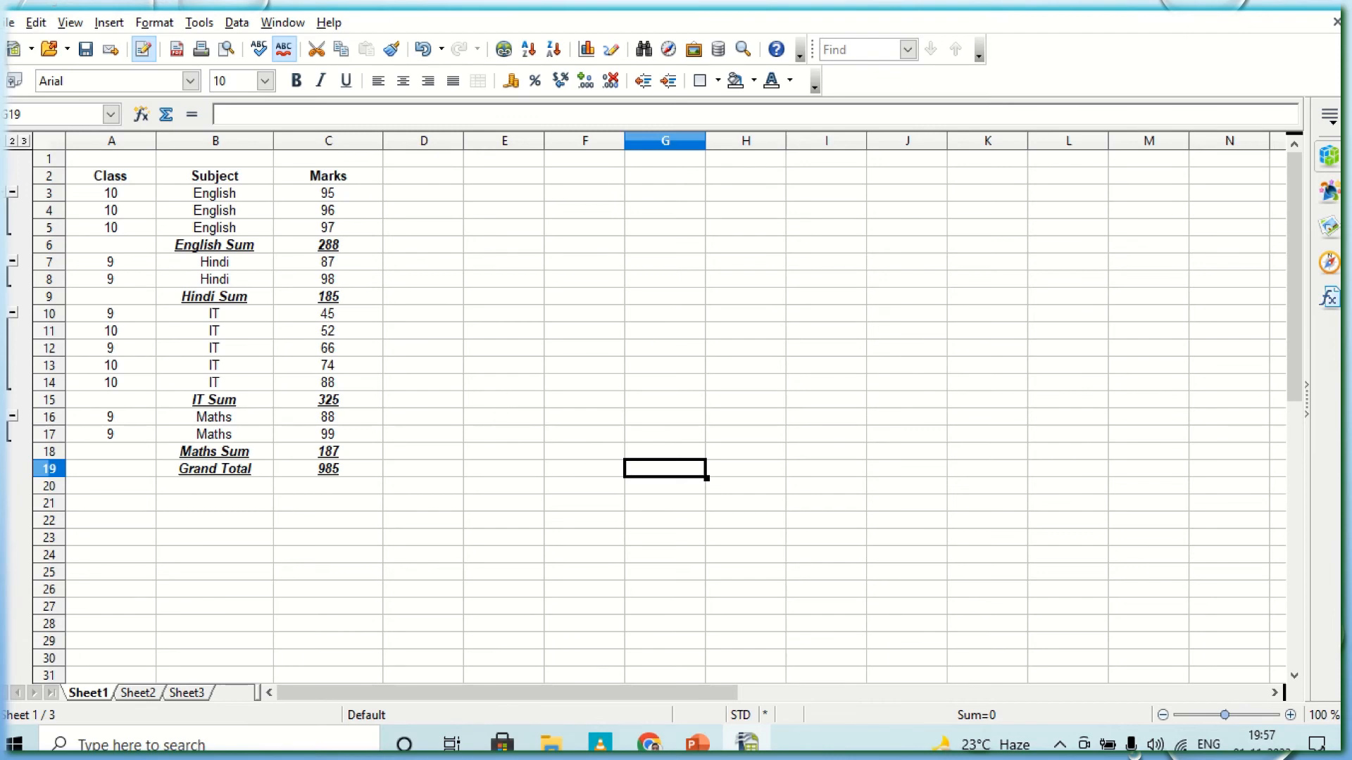
- Close the Creating Subtotals.ods spreadsheet, saving its changes, and switch to the PowerPoint presentation
click(1328, 6)
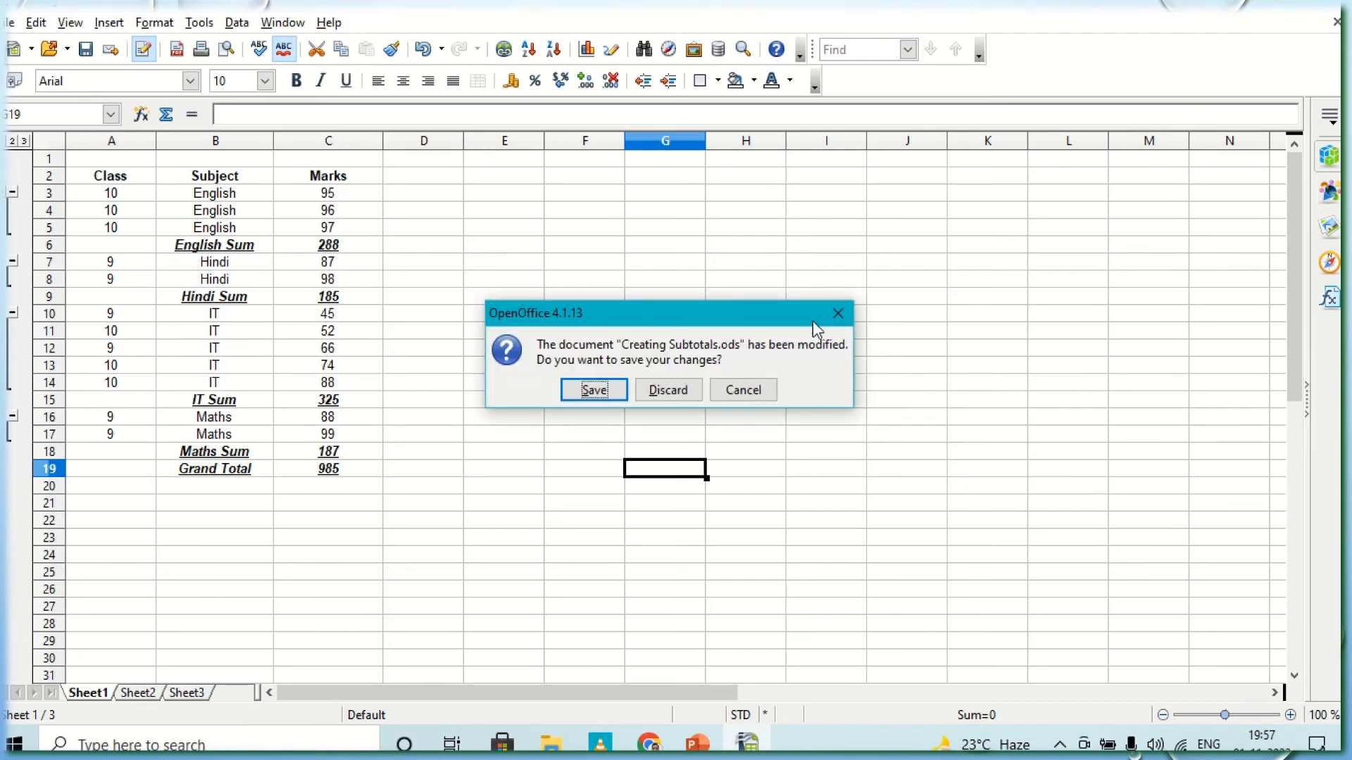
click(593, 390)
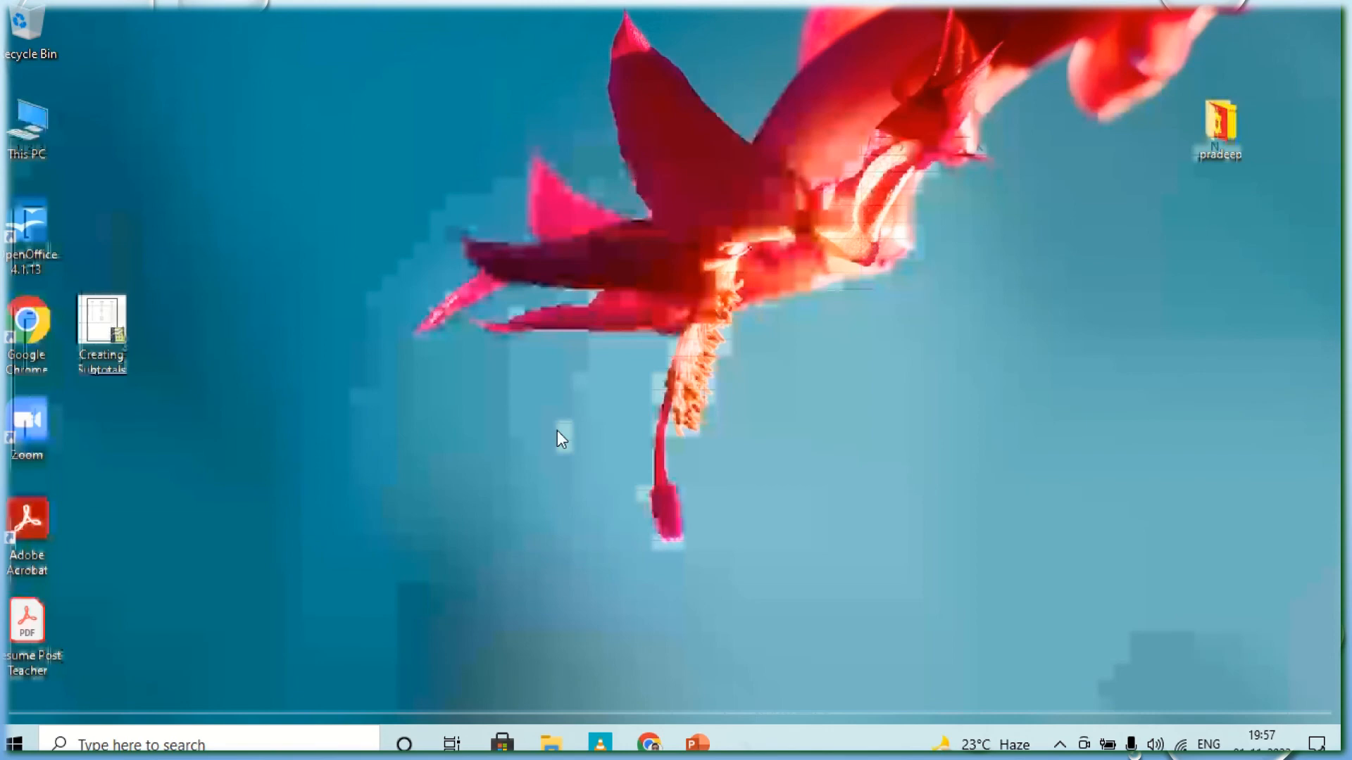
click(697, 743)
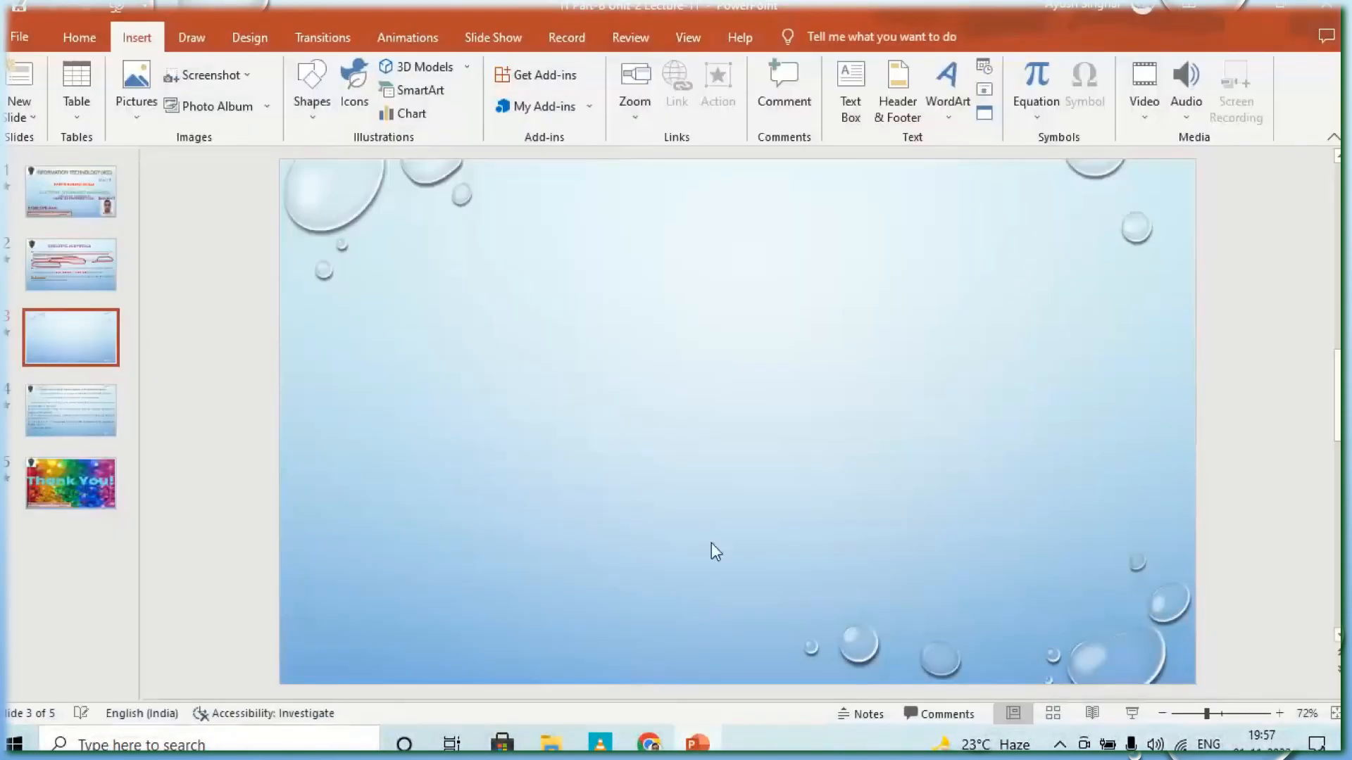